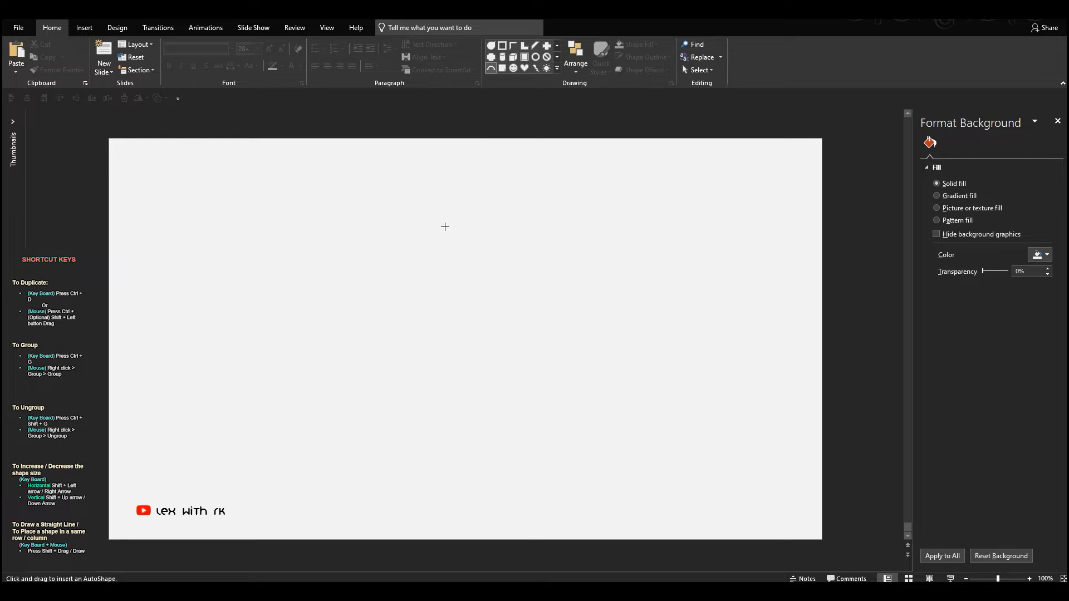
- Draw a thin circular ring in the slide's upper centre and a rectangle covering the ring's right half
{"action": "left_click", "coordinate": [536, 57]}
{"action": "mouse_move", "coordinate": [466, 234]}
{"action": "left_mouse_down"}
{"action": "mouse_move", "coordinate": [544, 311]}
{"action": "mouse_move", "coordinate": [479, 250]}
{"action": "mouse_move", "coordinate": [485, 224]}
{"action": "mouse_move", "coordinate": [439, 215]}
{"action": "left_mouse_up"}
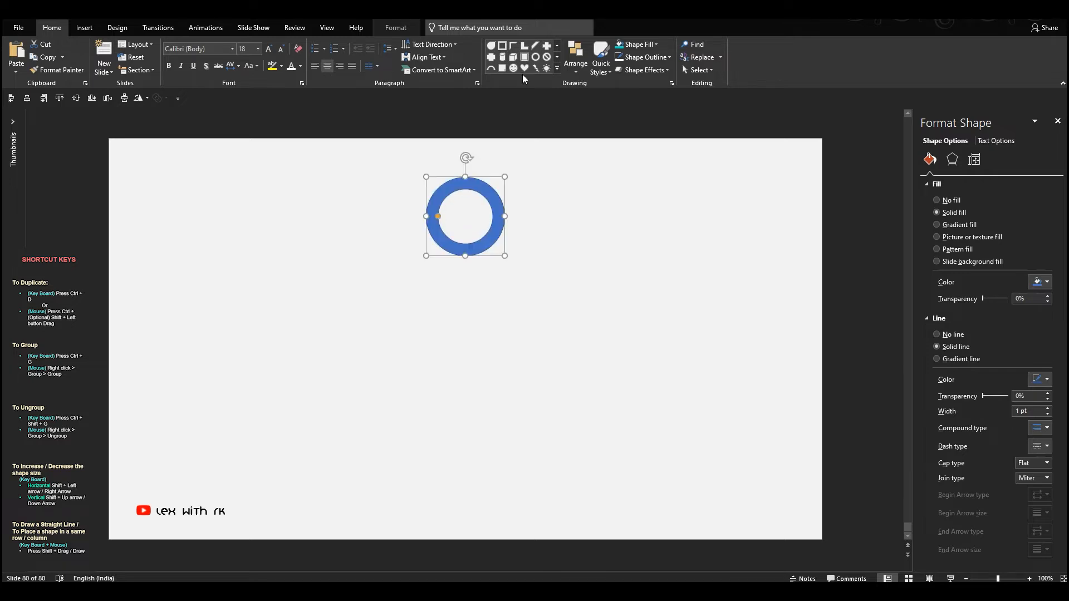
{"action": "left_click", "coordinate": [557, 67]}
{"action": "left_click", "coordinate": [491, 118]}
{"action": "mouse_move", "coordinate": [509, 175]}
{"action": "left_mouse_down"}
{"action": "mouse_move", "coordinate": [562, 228]}
{"action": "mouse_move", "coordinate": [499, 210]}
{"action": "mouse_move", "coordinate": [489, 272]}
{"action": "left_mouse_up"}
- Subtract the rectangle from the ring, keeping only the left half ring
{"action": "left_click", "coordinate": [454, 188]}
{"action": "left_click", "coordinate": [508, 167], "text": "shift"}
{"action": "left_click", "coordinate": [159, 98]}
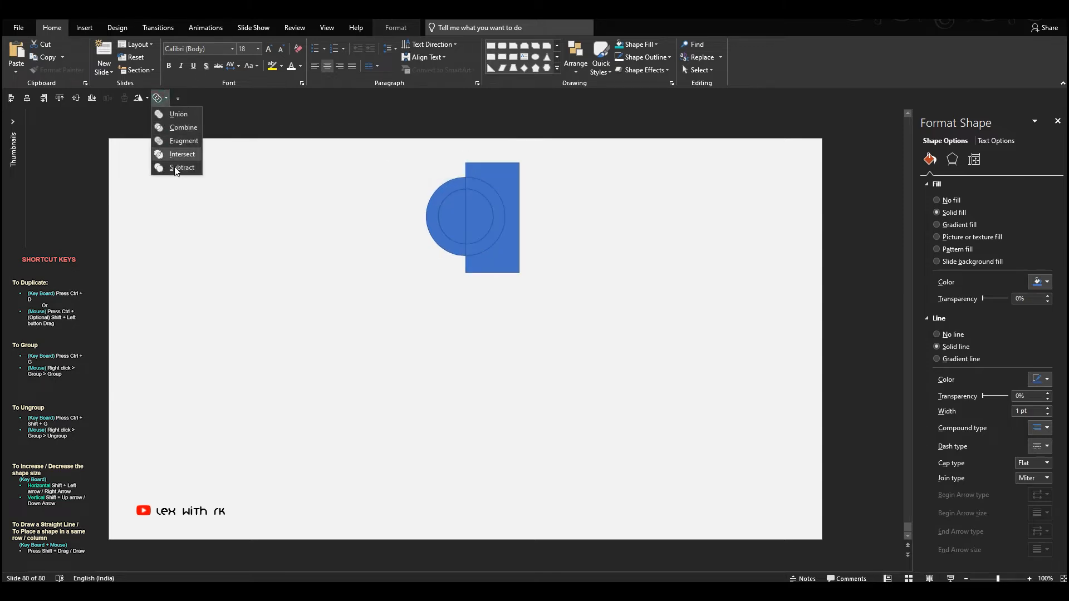
{"action": "left_click", "coordinate": [179, 173]}
{"action": "left_click", "coordinate": [476, 199]}
{"action": "left_click", "coordinate": [461, 184]}
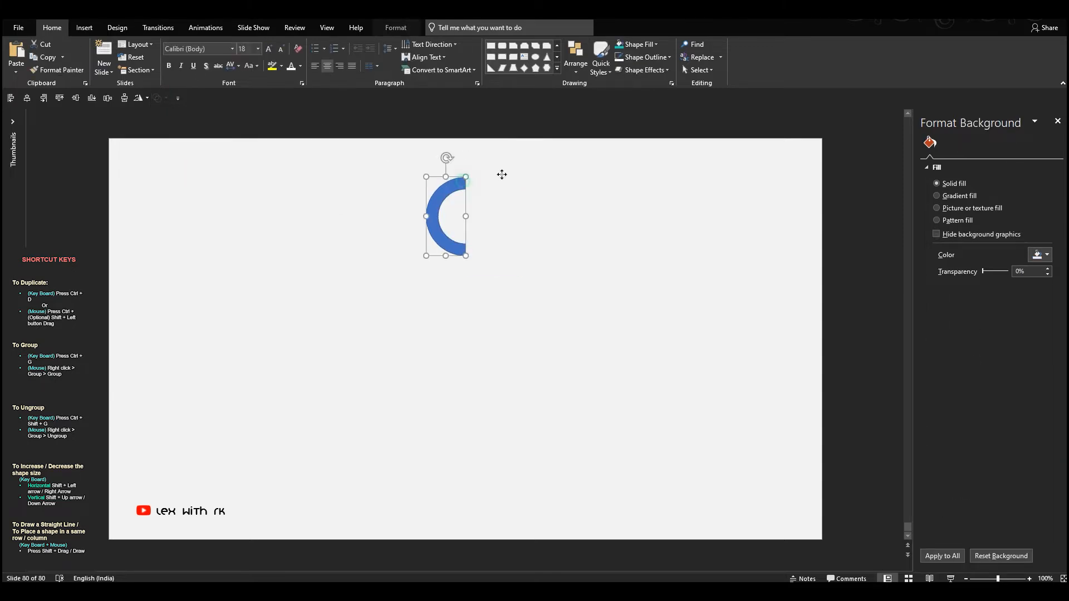
- Fill the half ring with white and remove its outline
{"action": "left_click", "coordinate": [653, 48]}
{"action": "left_click", "coordinate": [620, 70]}
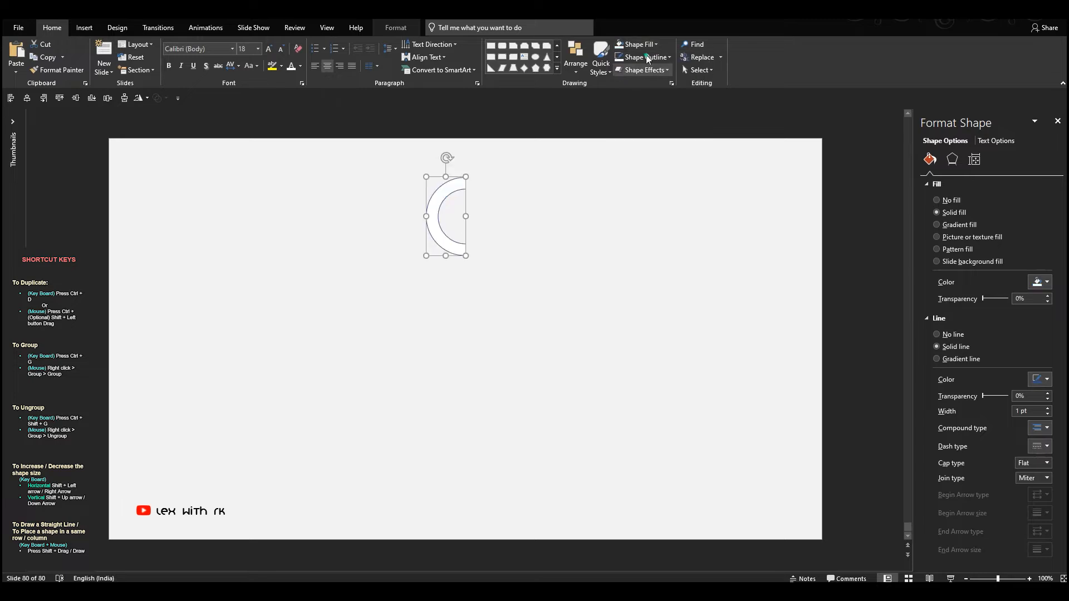
{"action": "left_click", "coordinate": [646, 56]}
{"action": "left_click", "coordinate": [653, 178]}
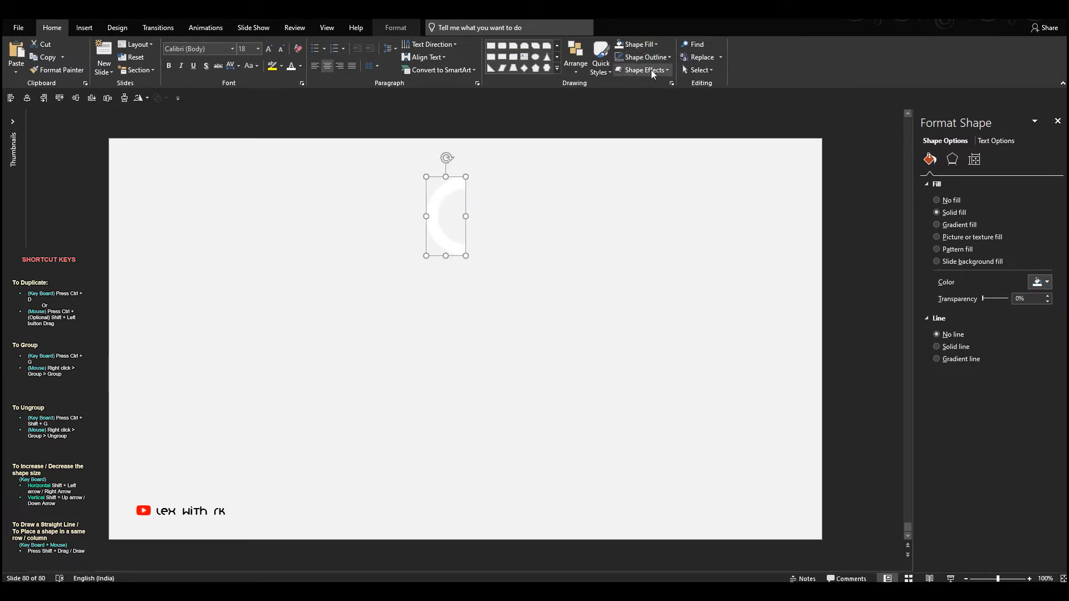
- Apply the Inside: Left inner shadow to the white half ring
{"action": "left_click", "coordinate": [651, 70]}
{"action": "mouse_move", "coordinate": [649, 114]}
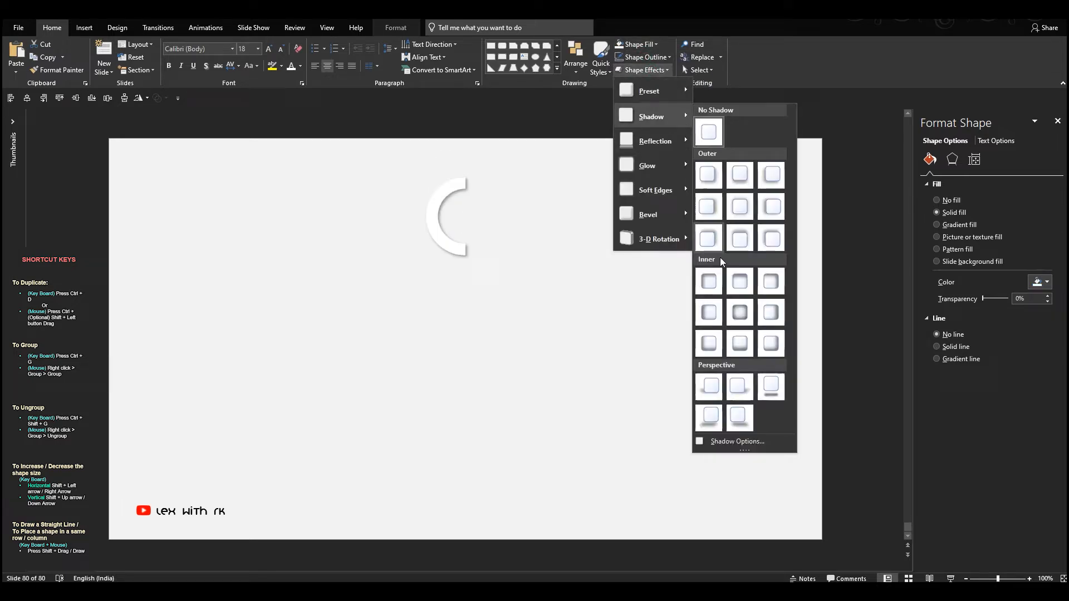
{"action": "left_click", "coordinate": [711, 315]}
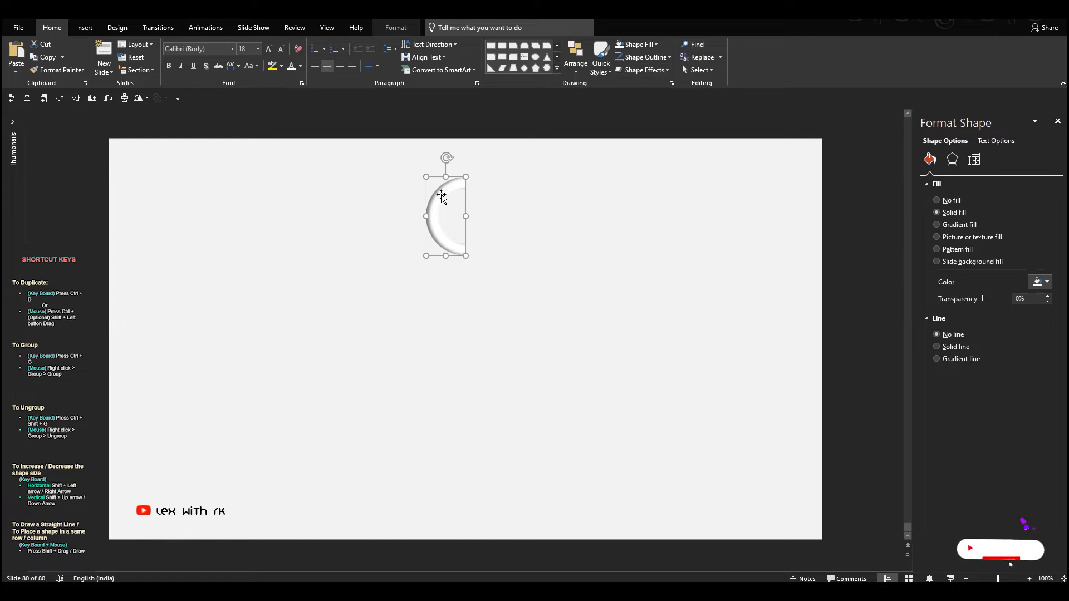
- Duplicate the half ring beside the original and flip the copy horizontally
{"action": "left_click_drag", "start_coordinate": [442, 198], "coordinate": [489, 196]}
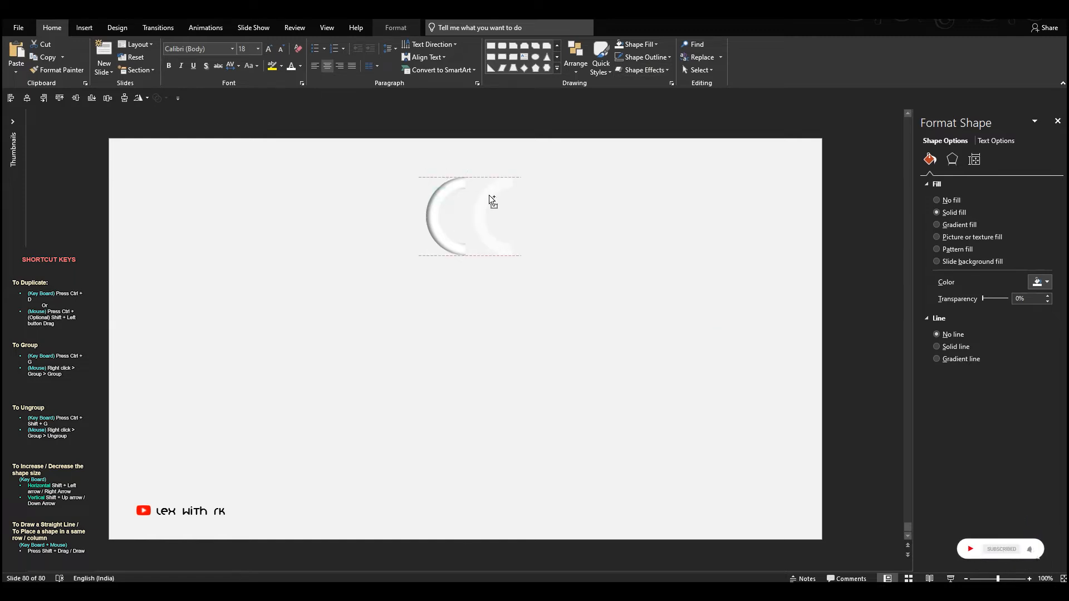
{"action": "left_click", "coordinate": [139, 98]}
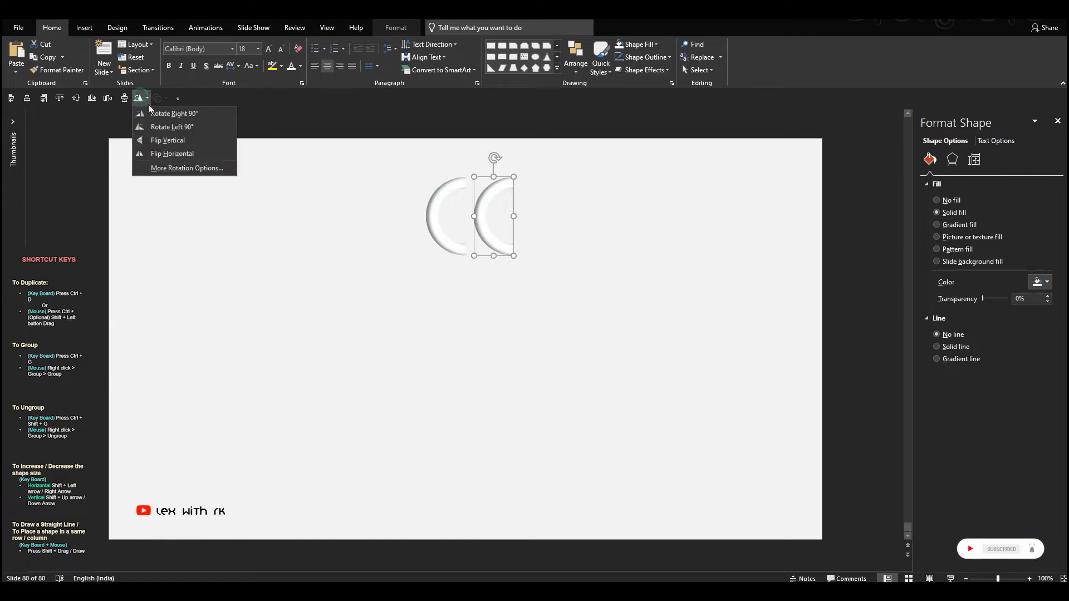
{"action": "left_click", "coordinate": [161, 155]}
- Place the flipped half ring below the first, overlapping their ends precisely so the two form an S curve
{"action": "left_click_drag", "start_coordinate": [489, 192], "coordinate": [454, 270]}
{"action": "scroll", "coordinate": [524, 258], "scroll_direction": "up", "scroll_amount": 10}
{"action": "left_click", "coordinate": [528, 265]}
{"action": "left_click", "coordinate": [465, 276]}
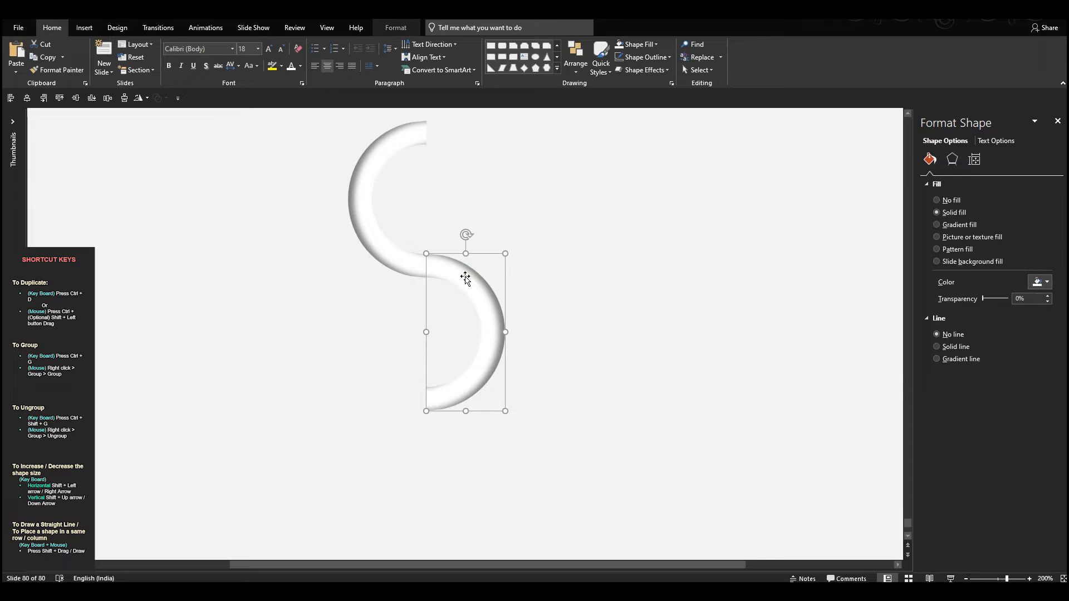
{"action": "key", "text": "Escape"}
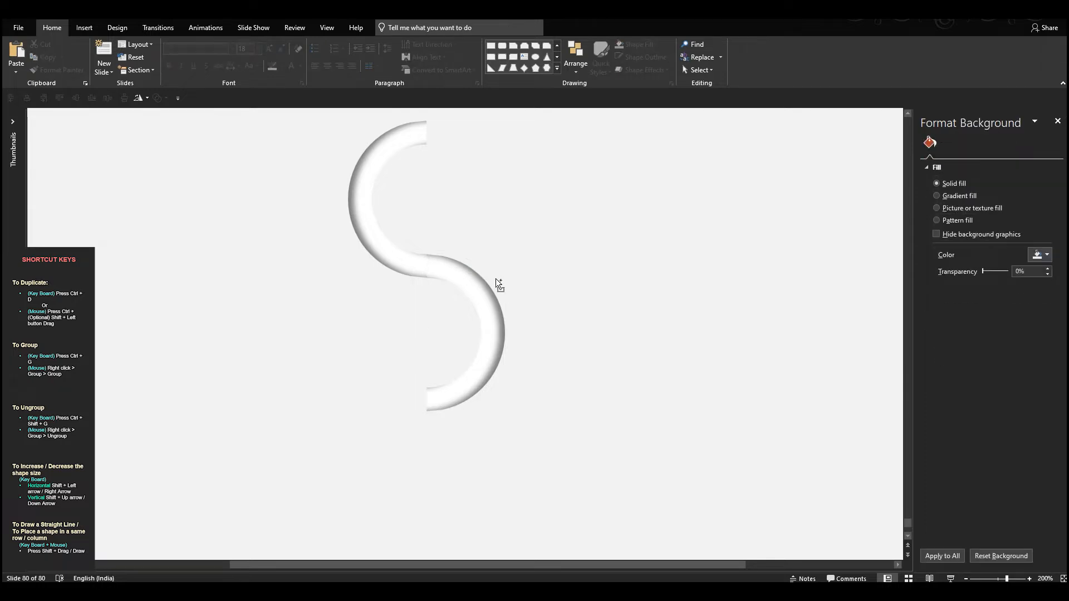
{"action": "scroll", "coordinate": [496, 279], "scroll_direction": "down", "scroll_amount": 10}
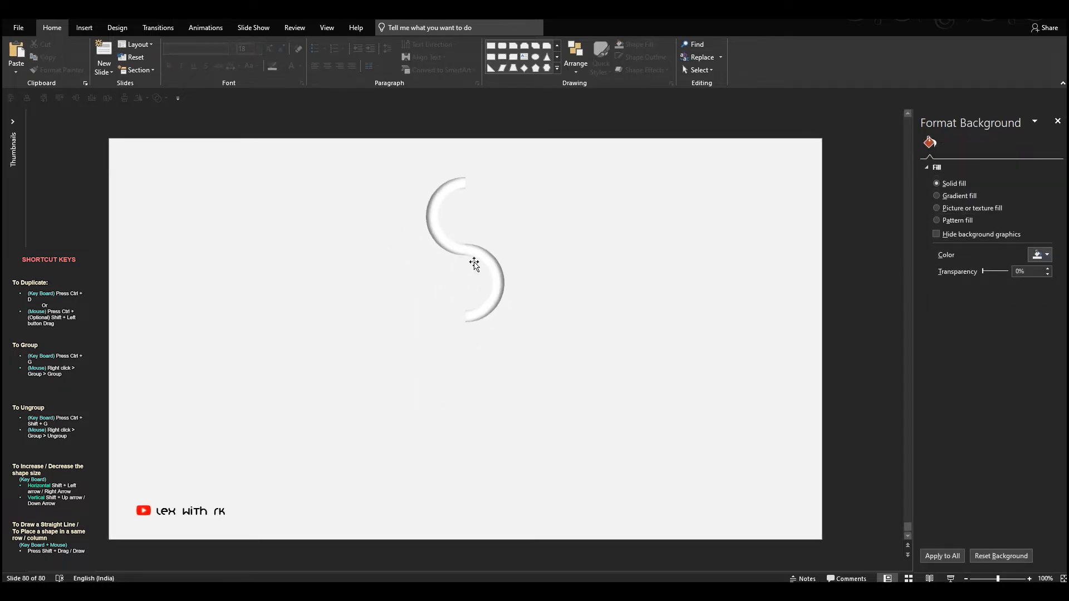
- Increase the inner shadow's transparency on the upper half ring to soften the shadow
{"action": "left_click", "coordinate": [473, 263]}
{"action": "left_click", "coordinate": [434, 215]}
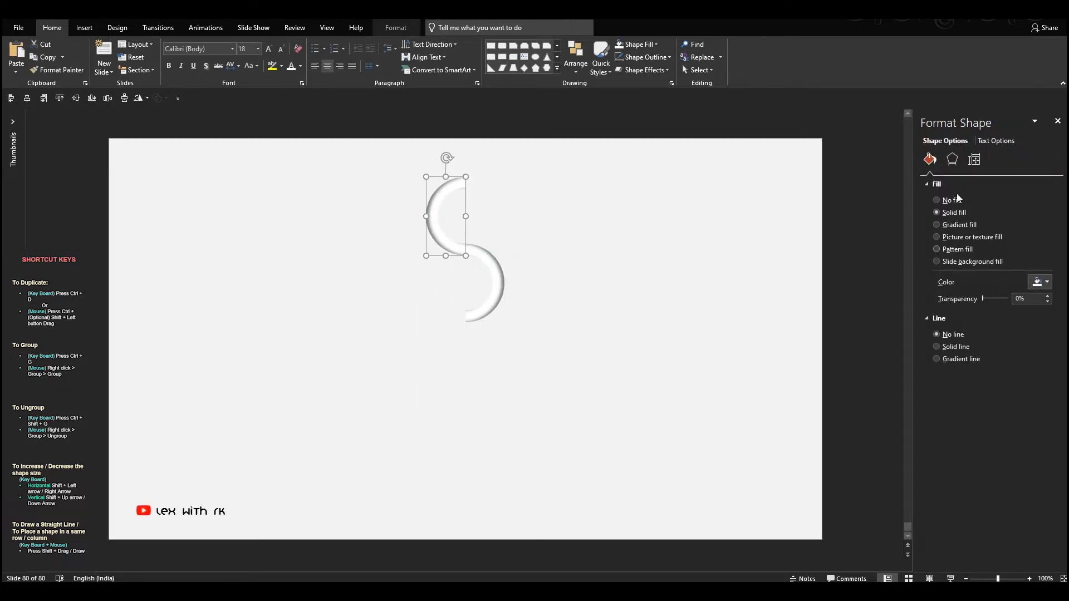
{"action": "left_click", "coordinate": [951, 159]}
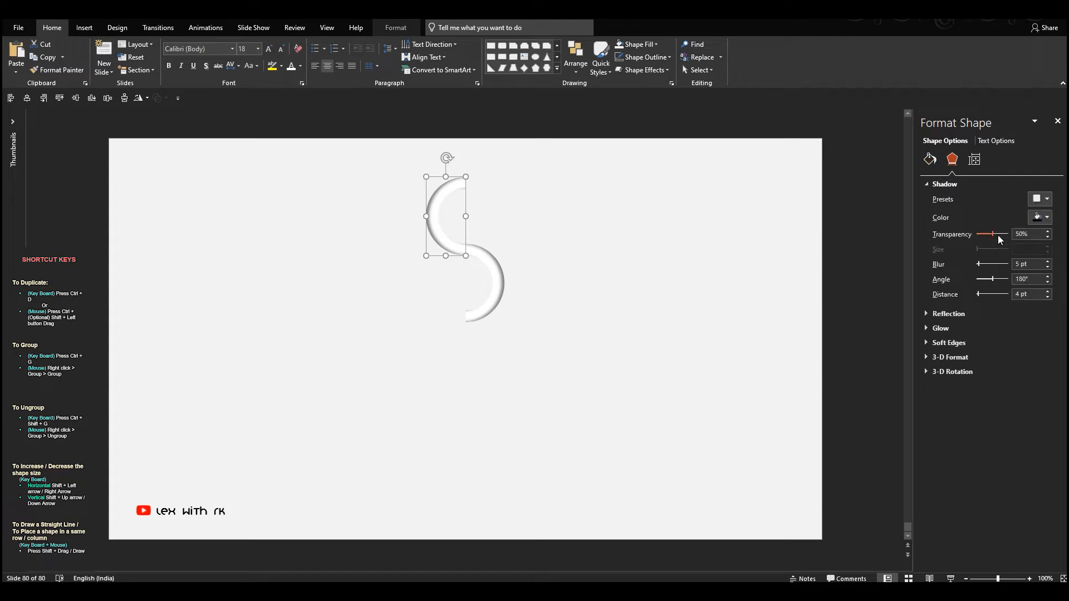
{"action": "left_click_drag", "start_coordinate": [995, 235], "coordinate": [1007, 233]}
- Switch the lower half ring's shadow to Inside: Right and increase its transparency to match the upper one
{"action": "left_click", "coordinate": [495, 279]}
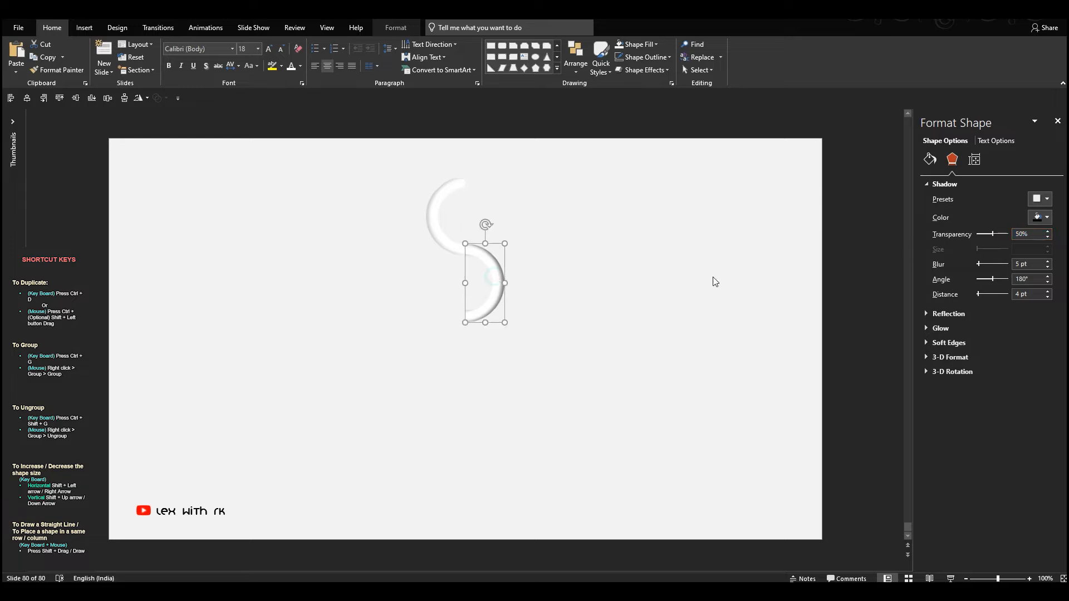
{"action": "left_click", "coordinate": [1047, 199]}
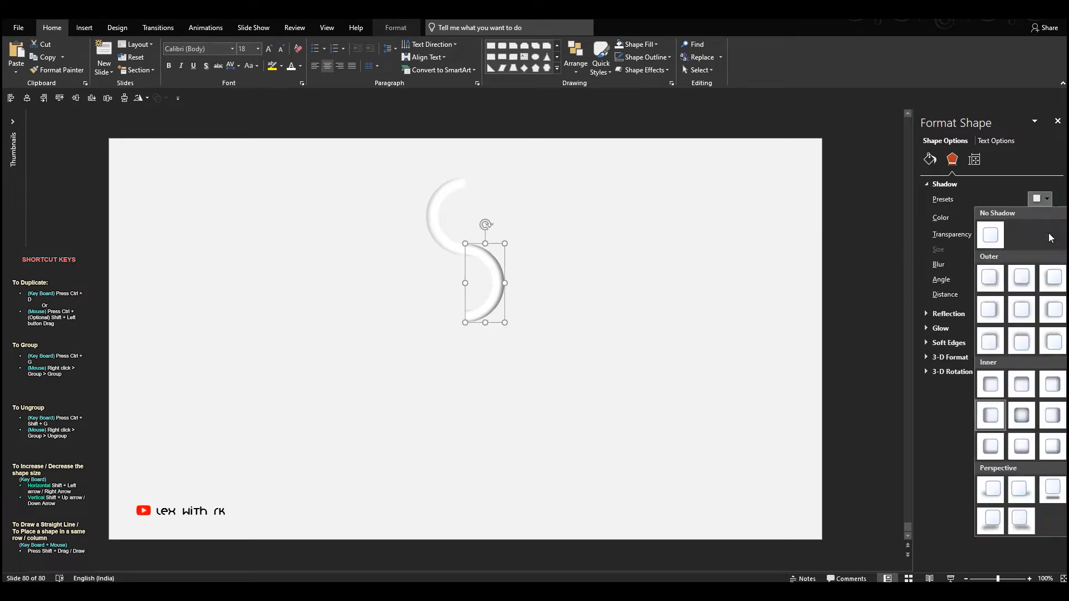
{"action": "left_click", "coordinate": [1052, 415]}
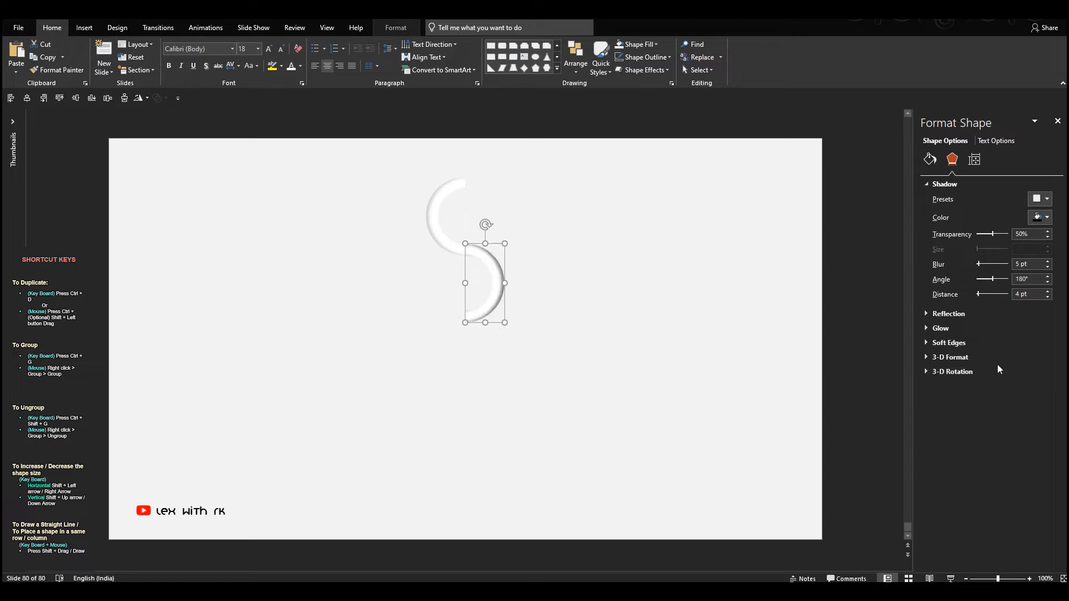
{"action": "left_click", "coordinate": [1036, 265]}
{"action": "left_click", "coordinate": [1003, 234]}
{"action": "left_click", "coordinate": [722, 291]}
- Duplicate both half rings and join the copies below the originals to extend the S curve to four arcs
{"action": "left_click", "coordinate": [435, 223]}
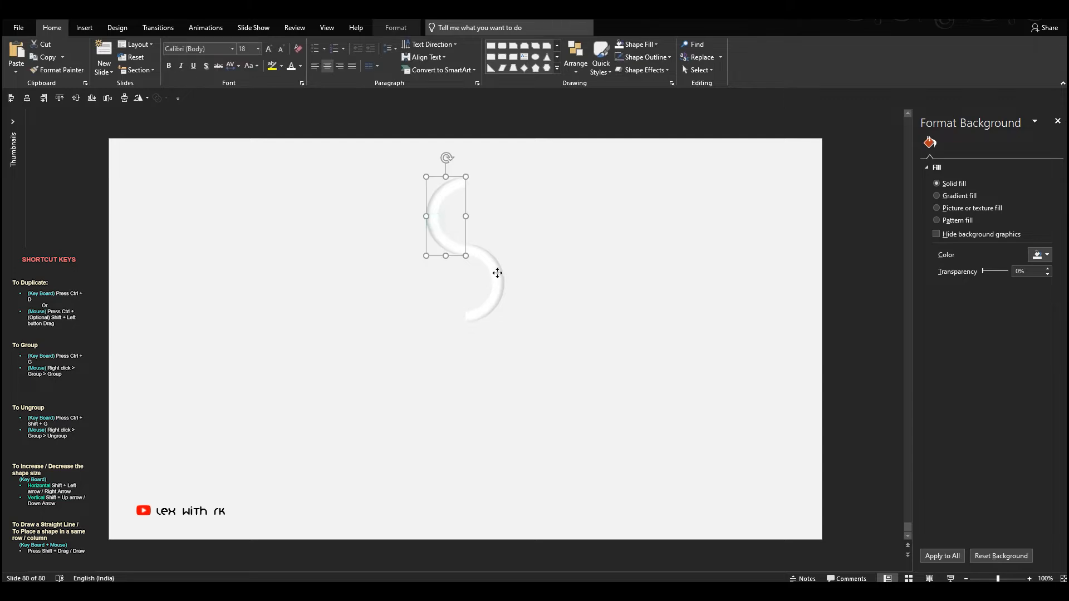
{"action": "left_click", "coordinate": [485, 258], "text": "ctrl"}
{"action": "left_click_drag", "start_coordinate": [485, 259], "coordinate": [487, 391]}
{"action": "scroll", "coordinate": [539, 356], "scroll_direction": "up", "scroll_amount": 10}
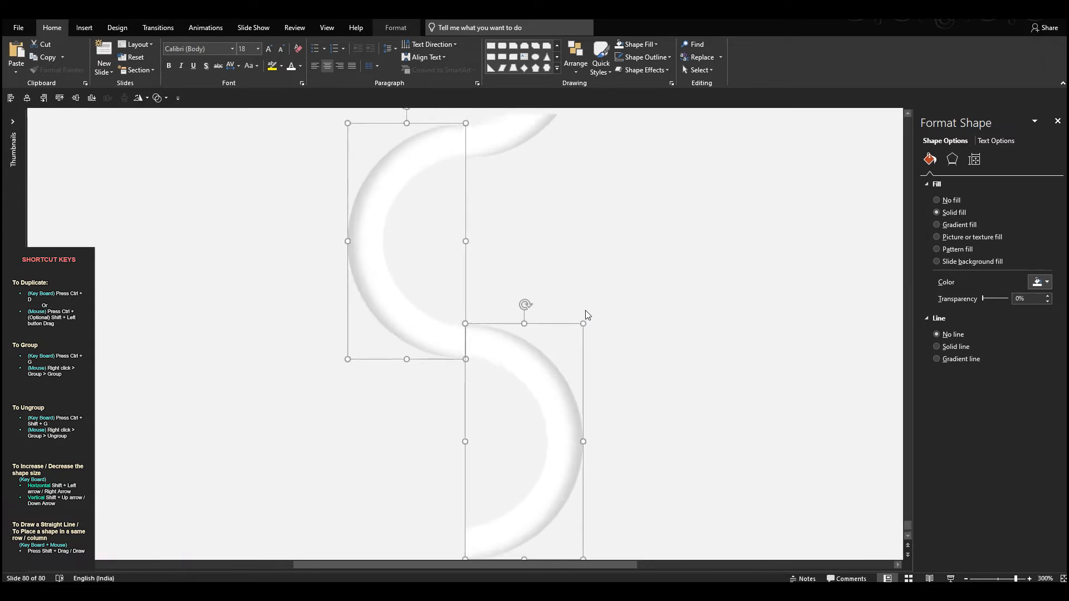
{"action": "scroll", "coordinate": [586, 310], "scroll_direction": "up", "scroll_amount": 1}
{"action": "left_click", "coordinate": [607, 287]}
{"action": "scroll", "coordinate": [607, 288], "scroll_direction": "down", "scroll_amount": 6}
{"action": "scroll", "coordinate": [607, 287], "scroll_direction": "down", "scroll_amount": 2}
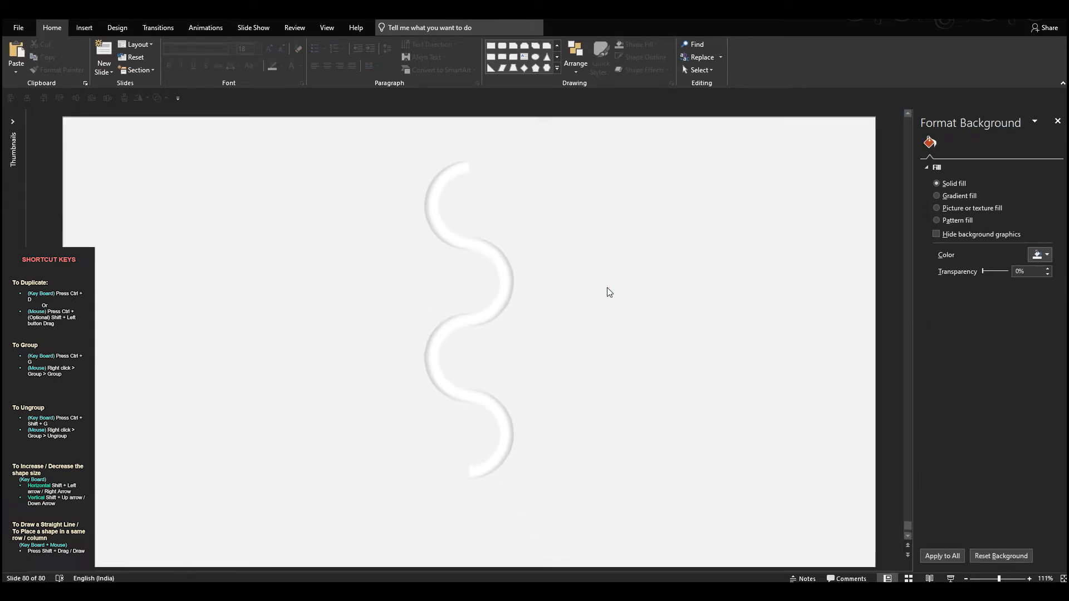
- Fill the second arc from the top with a lightened custom orange, RGB 253, 120, 61
{"action": "left_click", "coordinate": [495, 267]}
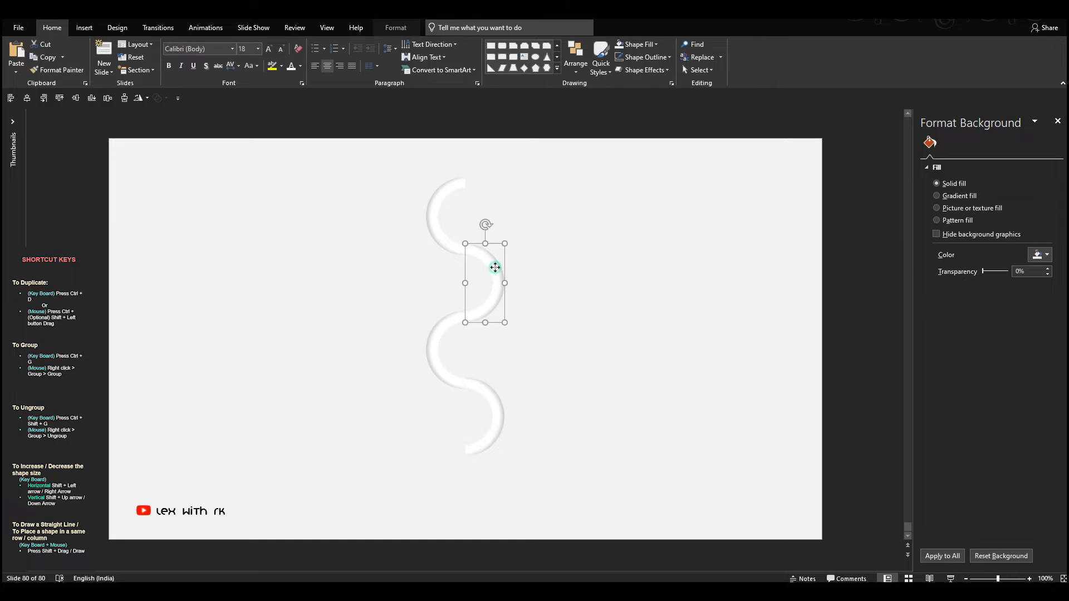
{"action": "left_click", "coordinate": [646, 44]}
{"action": "left_click", "coordinate": [676, 153]}
{"action": "left_click", "coordinate": [654, 45]}
{"action": "left_click", "coordinate": [624, 183]}
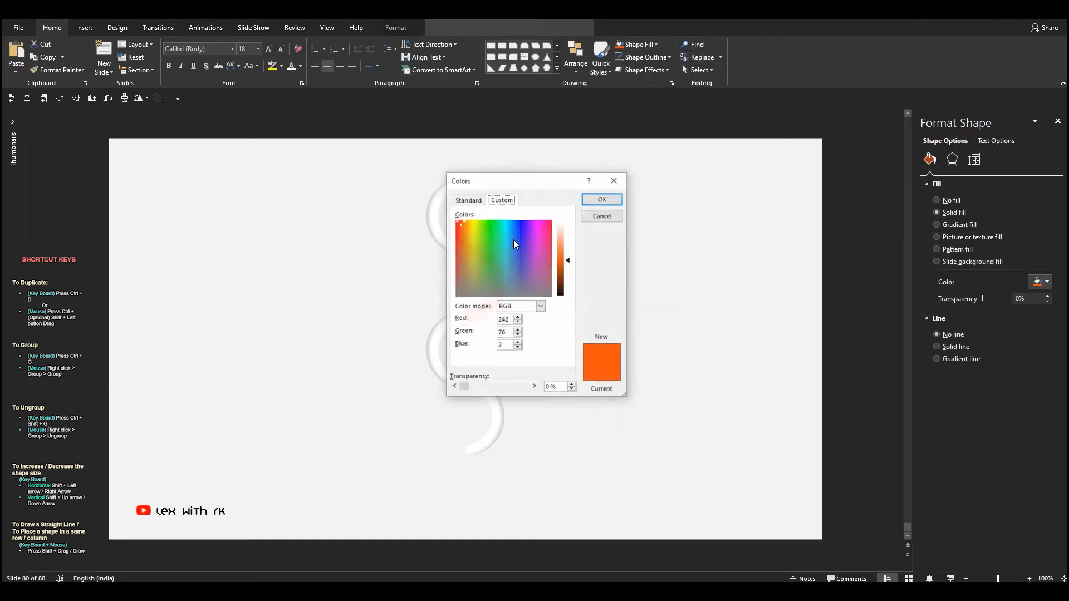
{"action": "left_click", "coordinate": [602, 199]}
{"action": "left_click", "coordinate": [630, 267]}
- Fill the third arc with a lightened custom green, RGB 176, 221, 127
{"action": "left_click", "coordinate": [436, 329]}
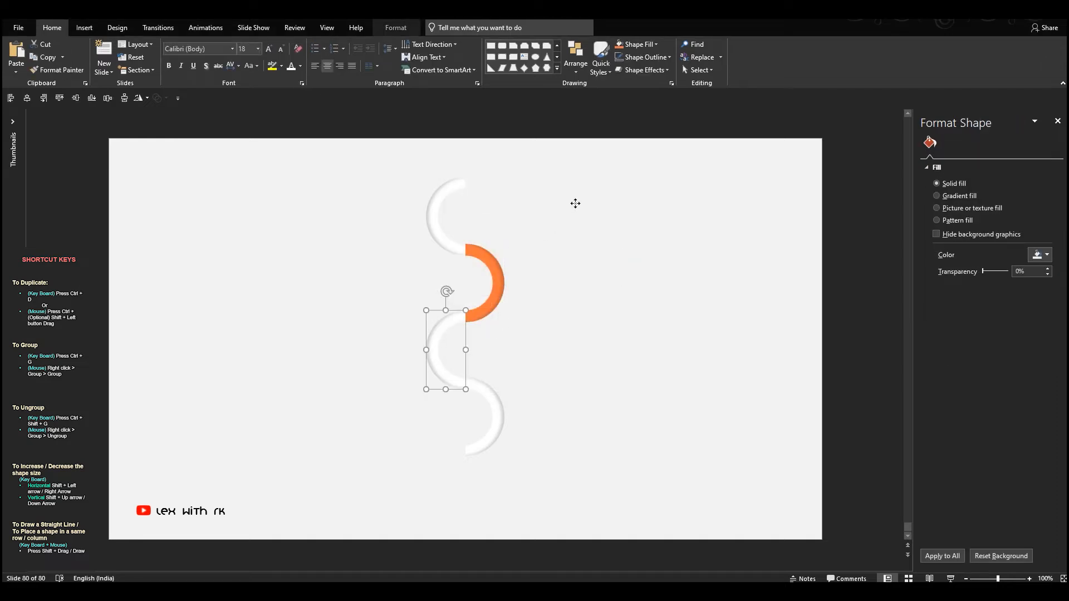
{"action": "left_click", "coordinate": [649, 49]}
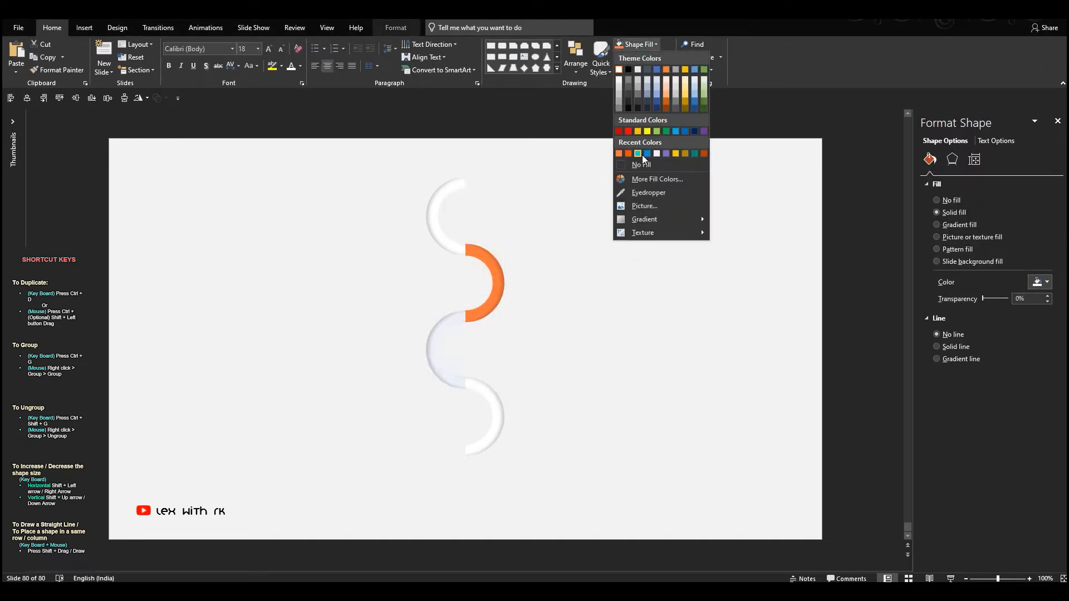
{"action": "left_click", "coordinate": [656, 131]}
{"action": "left_click", "coordinate": [640, 44]}
{"action": "left_click", "coordinate": [649, 178]}
{"action": "left_click_drag", "start_coordinate": [569, 254], "coordinate": [573, 246]}
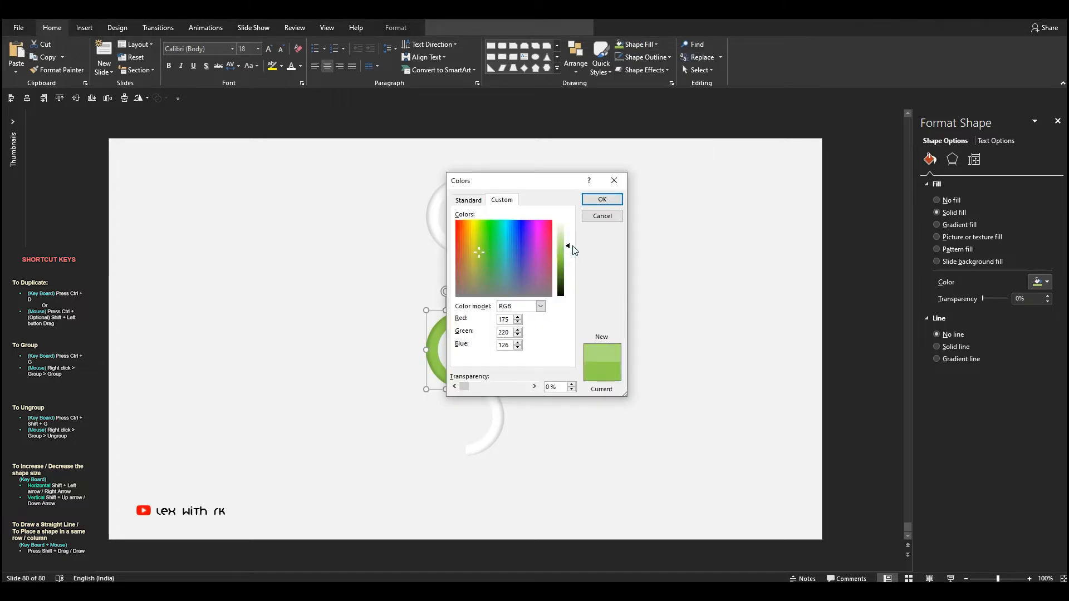
{"action": "left_click", "coordinate": [602, 199]}
{"action": "left_click", "coordinate": [528, 338]}
- Fill the lowest arc with a lightened custom blue, RGB 96, 199, 250
{"action": "left_click", "coordinate": [489, 394]}
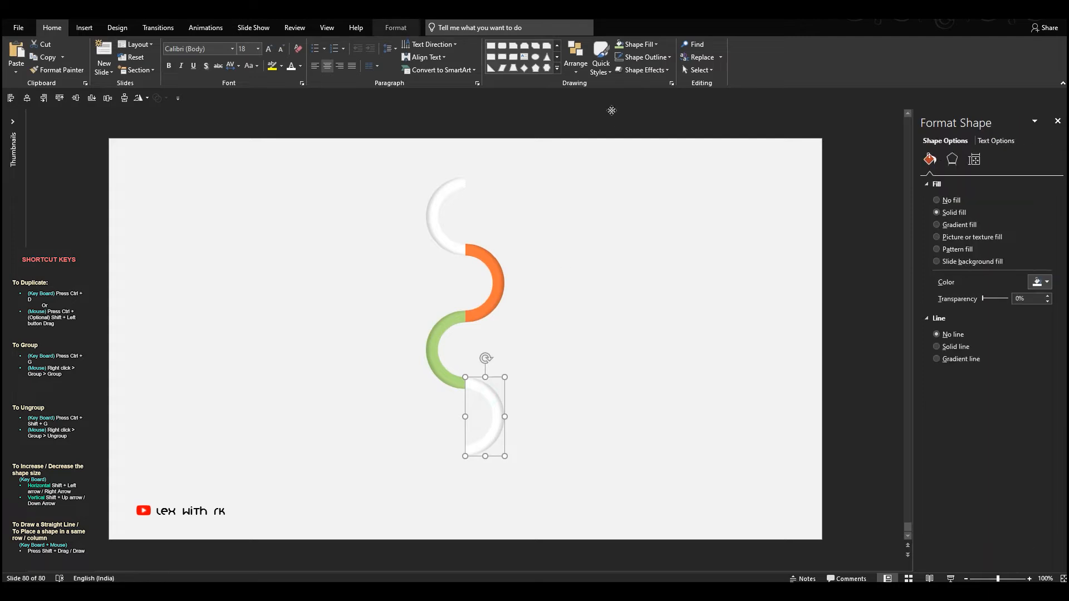
{"action": "left_click", "coordinate": [639, 45]}
{"action": "left_click", "coordinate": [657, 153]}
{"action": "left_click", "coordinate": [639, 45]}
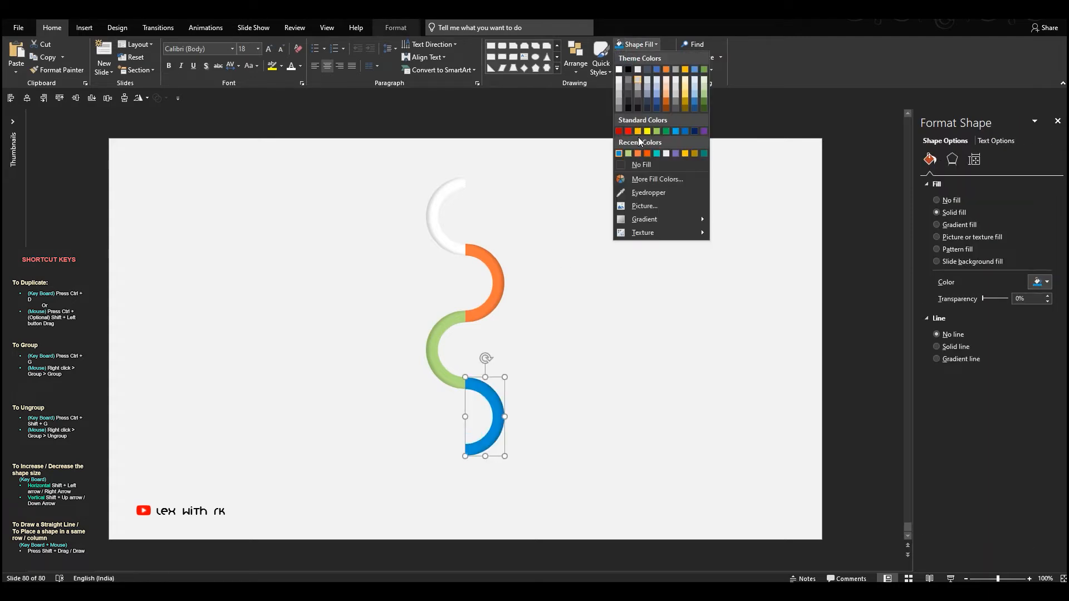
{"action": "left_click", "coordinate": [652, 178]}
{"action": "left_click_drag", "start_coordinate": [569, 264], "coordinate": [571, 253]}
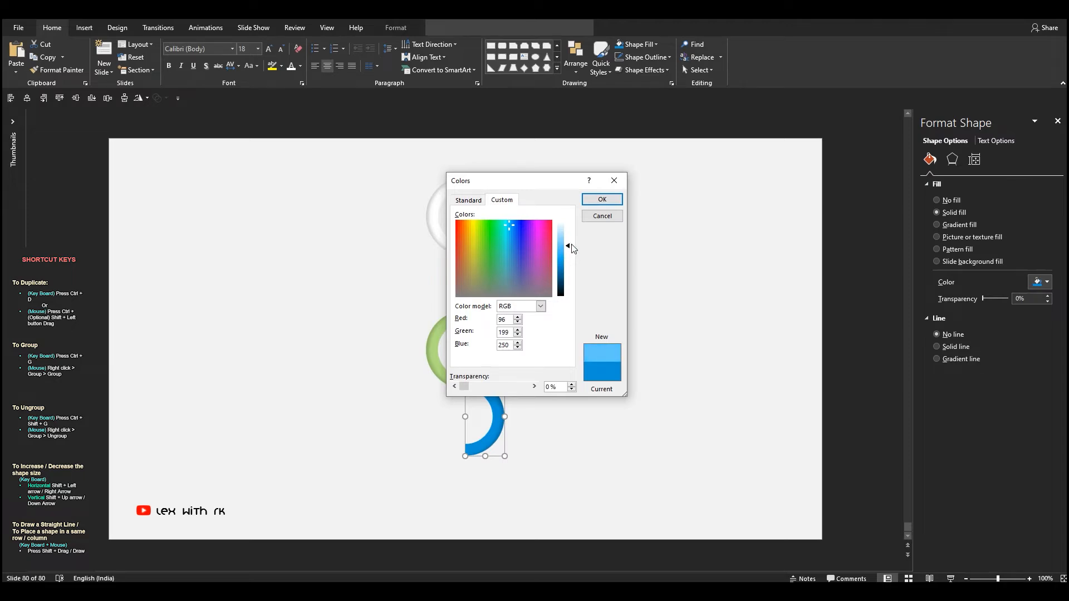
{"action": "left_click", "coordinate": [602, 200]}
{"action": "left_click", "coordinate": [613, 270]}
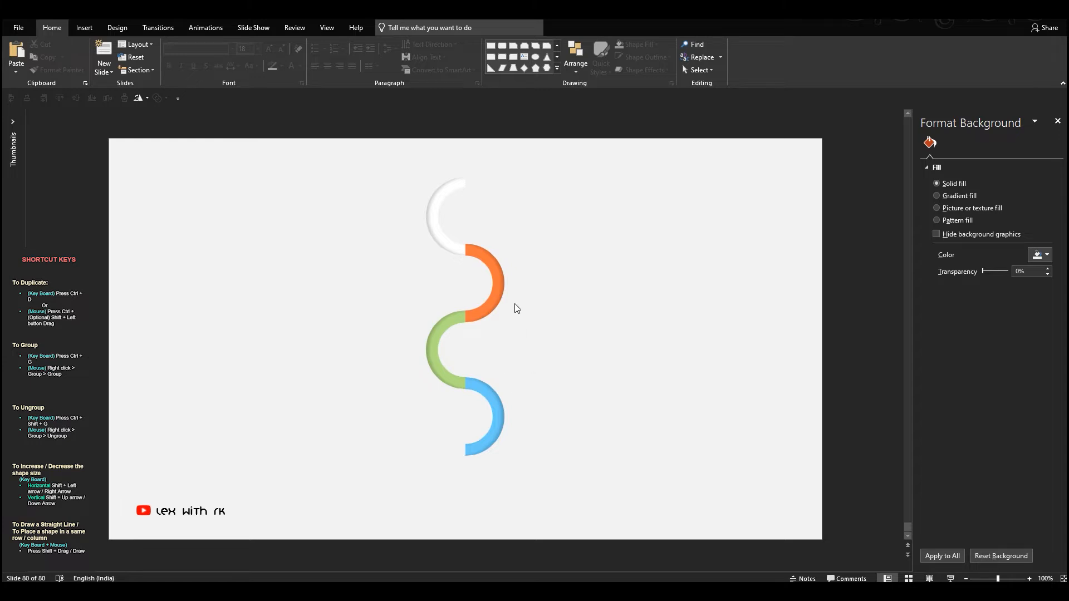
- Fill the topmost arc with a lightened custom yellow, RGB 255, 233, 151
{"action": "left_click", "coordinate": [439, 241]}
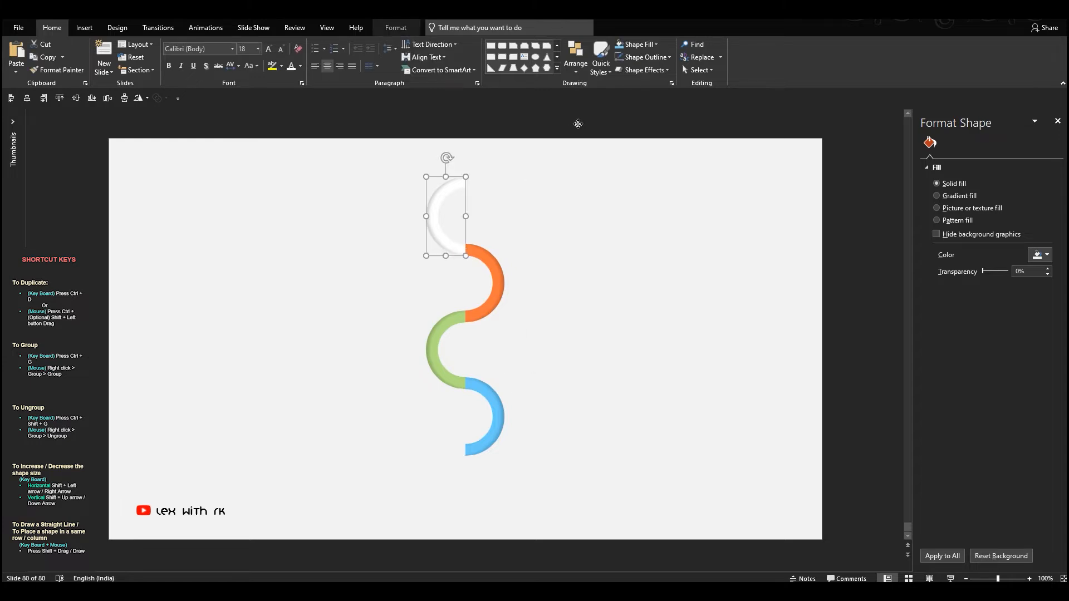
{"action": "left_click", "coordinate": [646, 44]}
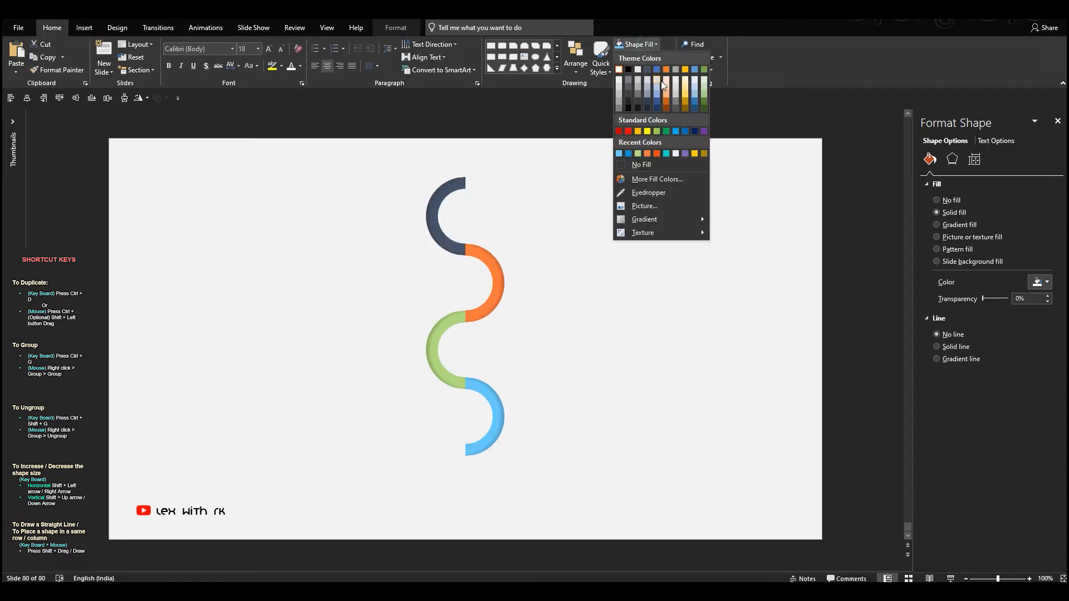
{"action": "left_click", "coordinate": [694, 153]}
{"action": "left_click", "coordinate": [647, 44]}
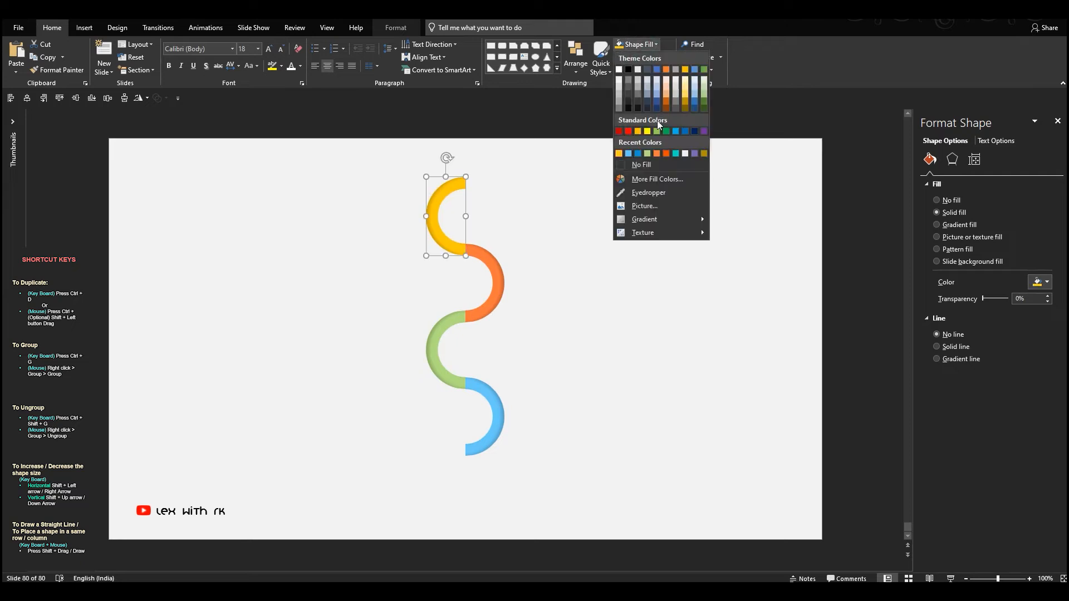
{"action": "left_click", "coordinate": [661, 179]}
{"action": "left_click_drag", "start_coordinate": [571, 258], "coordinate": [574, 238]}
{"action": "left_click", "coordinate": [600, 201]}
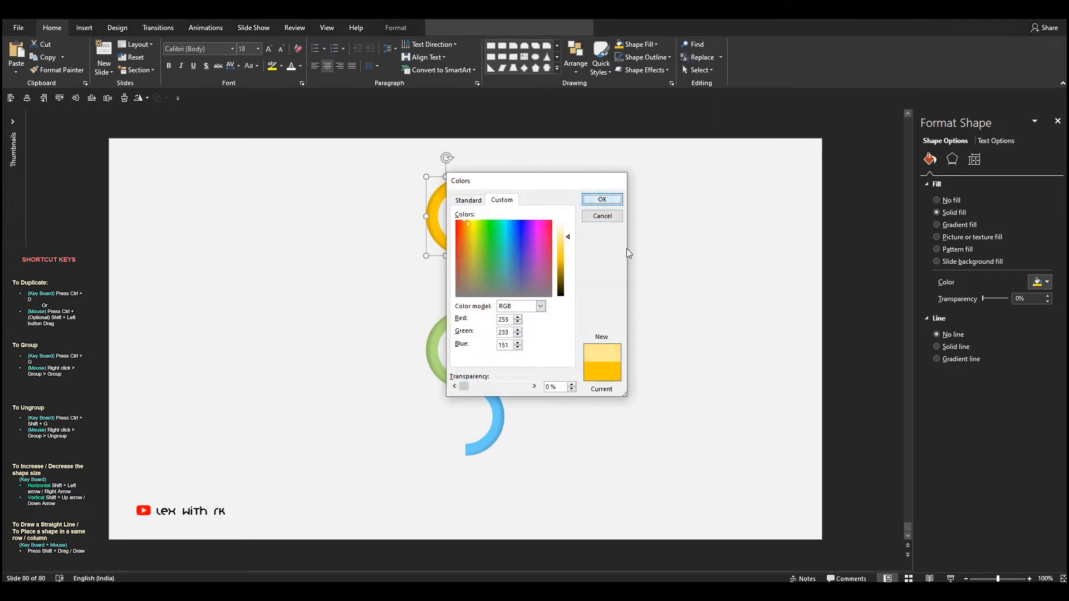
{"action": "left_click", "coordinate": [614, 255]}
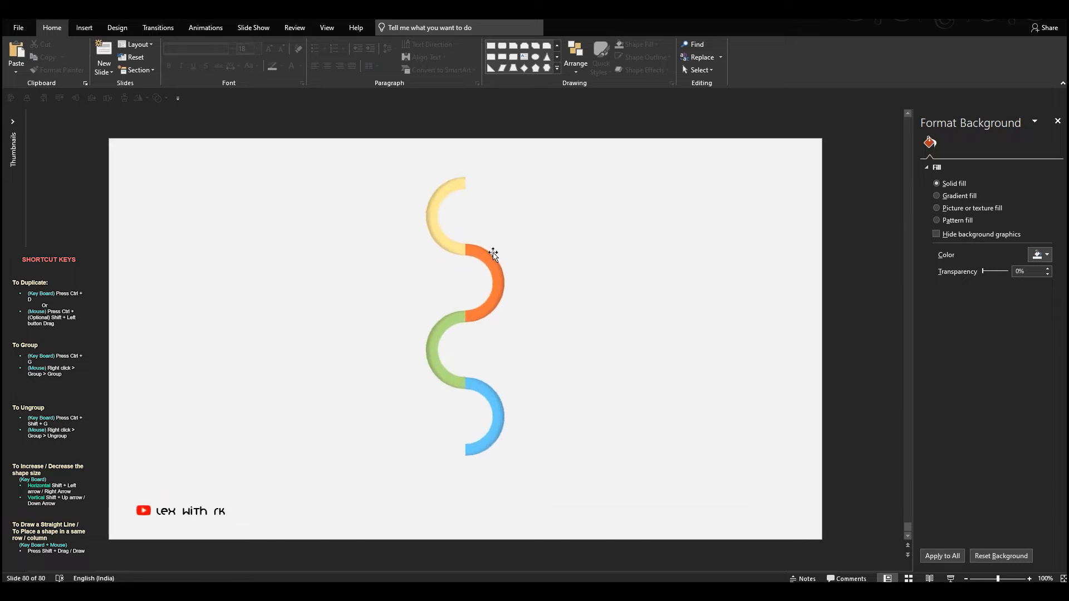
- Fine-tune the luminance of the topmost arc's custom yellow fill for a slightly stronger shade
{"action": "left_click", "coordinate": [444, 245]}
{"action": "left_click", "coordinate": [640, 58]}
{"action": "left_click", "coordinate": [640, 44]}
{"action": "left_click", "coordinate": [636, 191]}
{"action": "left_click", "coordinate": [567, 238]}
{"action": "left_click", "coordinate": [601, 200]}
{"action": "left_click", "coordinate": [603, 183]}
- Draw a small rectangle at the topmost arc's upper open end, with no outline and the arc's yellow fill
{"action": "left_click", "coordinate": [494, 56]}
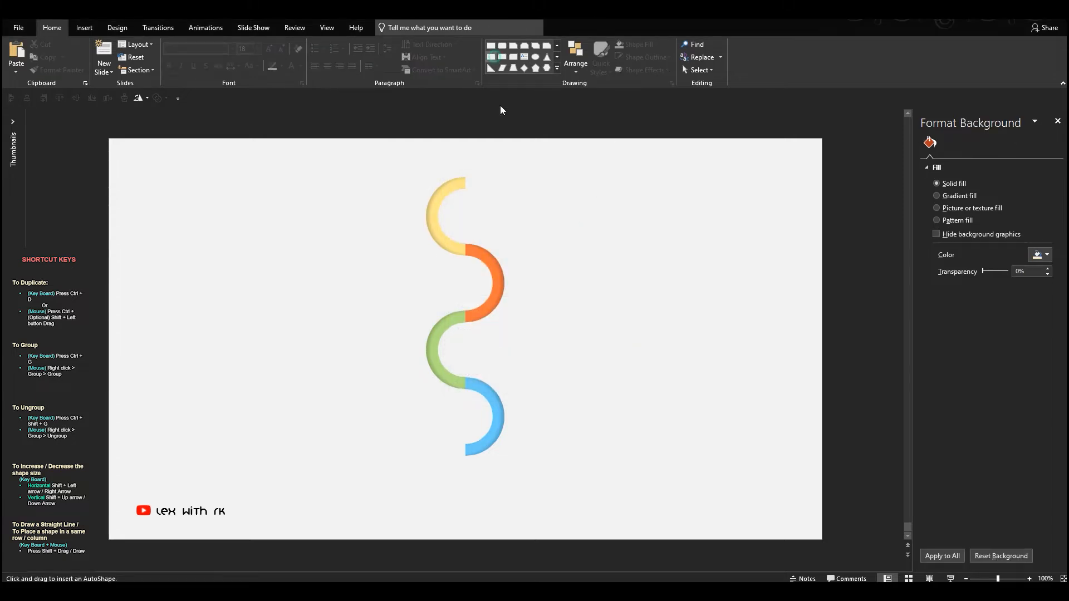
{"action": "left_click", "coordinate": [503, 158]}
{"action": "left_click_drag", "start_coordinate": [549, 176], "coordinate": [511, 195]}
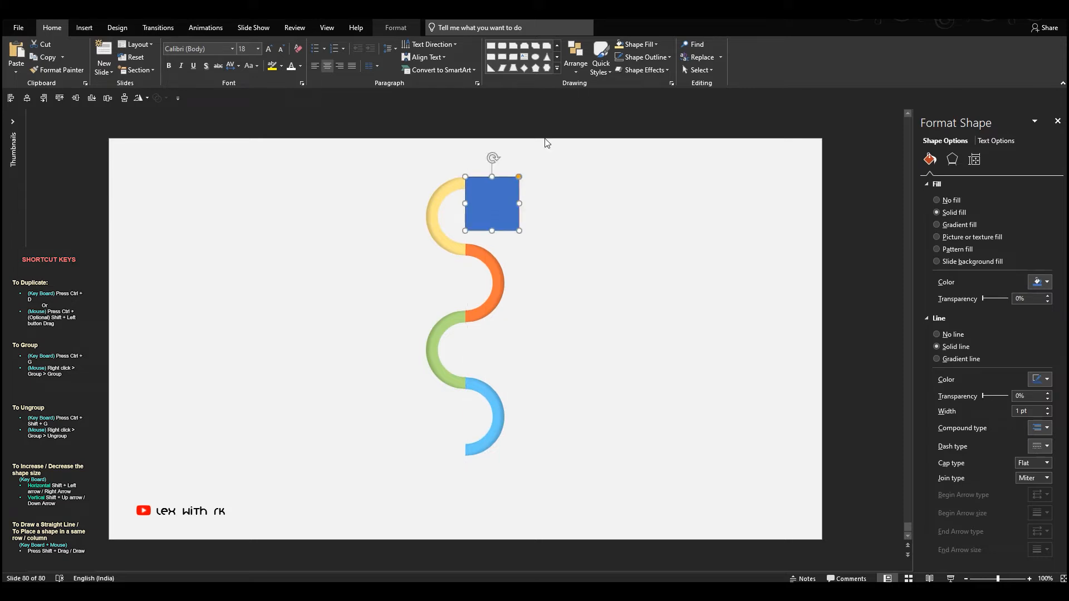
{"action": "left_click", "coordinate": [620, 58]}
{"action": "left_click", "coordinate": [619, 45]}
- Duplicate the yellow bar to the lowest arc's open end and fill the copy with the arc's blue using the Eyedropper
{"action": "left_click_drag", "start_coordinate": [491, 230], "coordinate": [438, 442]}
{"action": "left_click", "coordinate": [437, 442]}
{"action": "scroll", "coordinate": [511, 422], "scroll_direction": "up", "scroll_amount": 10}
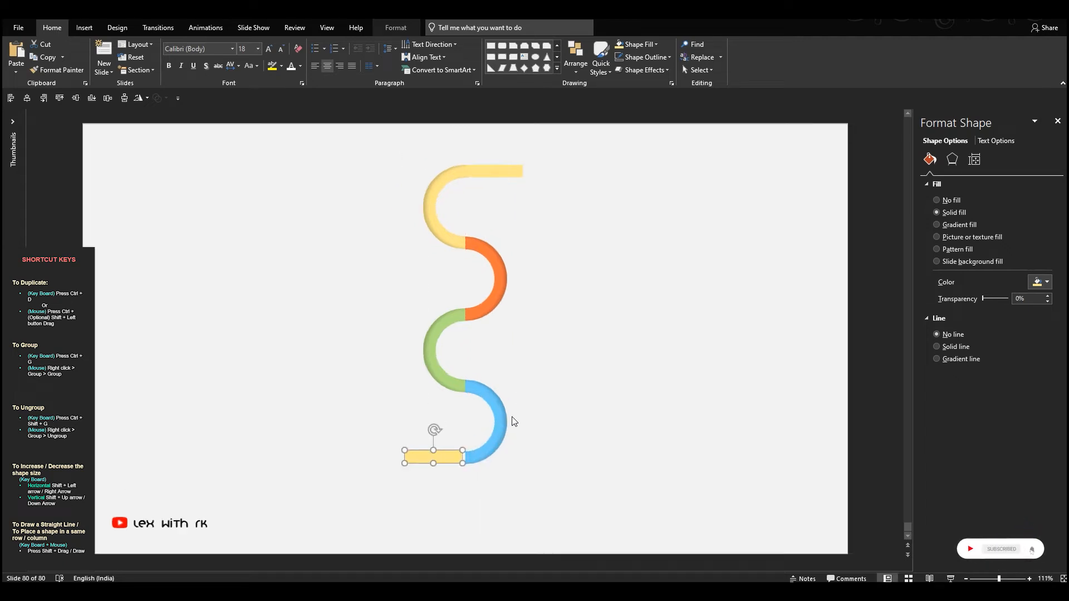
{"action": "left_click_drag", "start_coordinate": [521, 332], "coordinate": [529, 334]}
{"action": "left_click", "coordinate": [656, 44]}
{"action": "left_click", "coordinate": [637, 193]}
{"action": "left_click", "coordinate": [607, 316]}
{"action": "scroll", "coordinate": [600, 331], "scroll_direction": "down", "scroll_amount": 10}
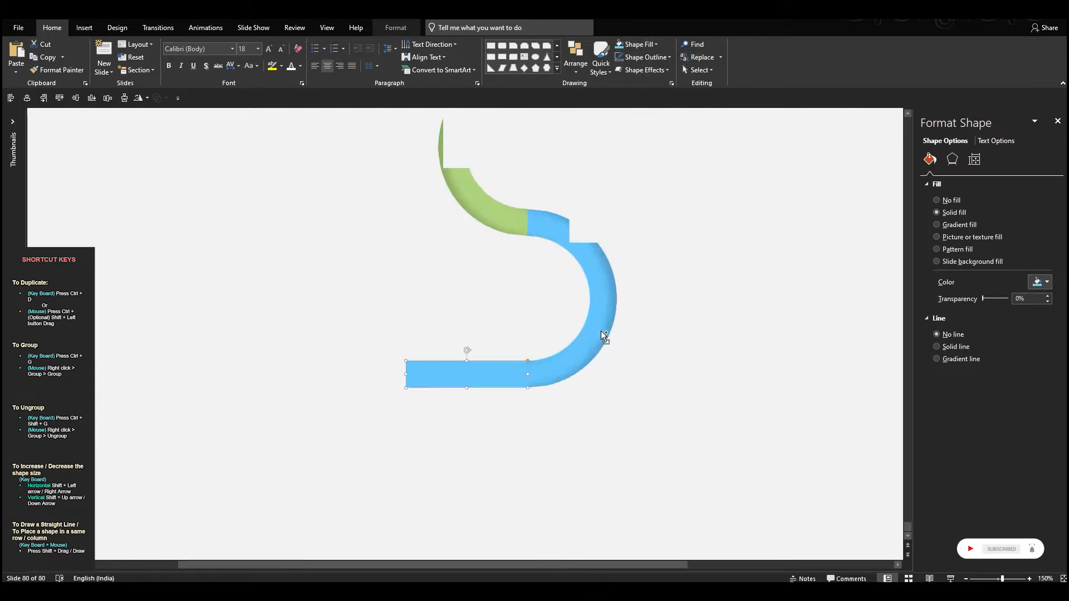
- Stretch the blue bar to the slide's left edge and match its thickness to the lowest arc
{"action": "left_click_drag", "start_coordinate": [403, 468], "coordinate": [97, 463]}
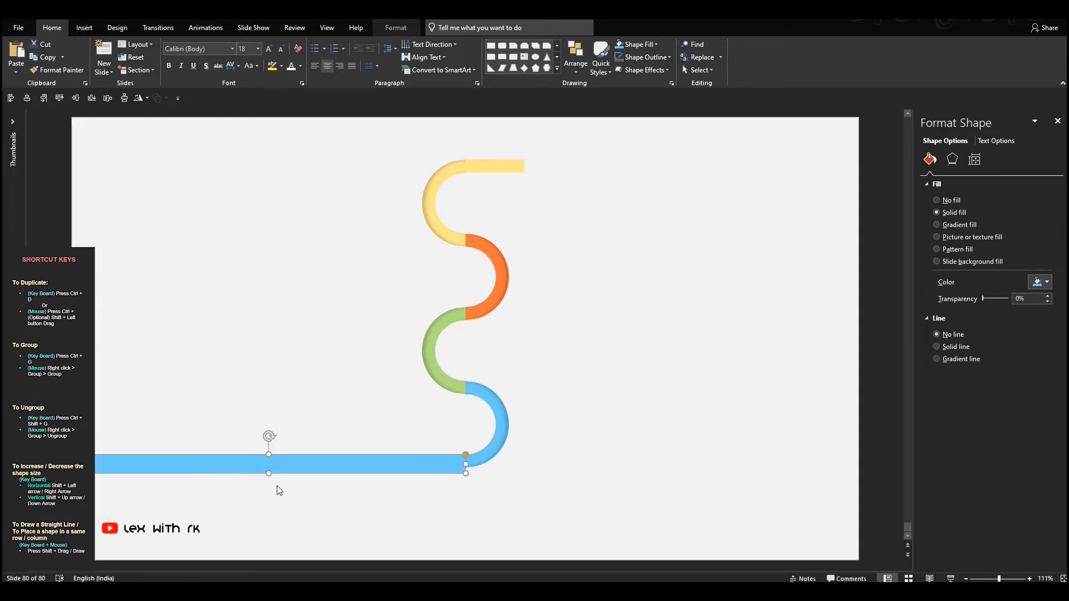
{"action": "left_click_drag", "start_coordinate": [268, 473], "coordinate": [267, 468]}
{"action": "left_click", "coordinate": [506, 210]}
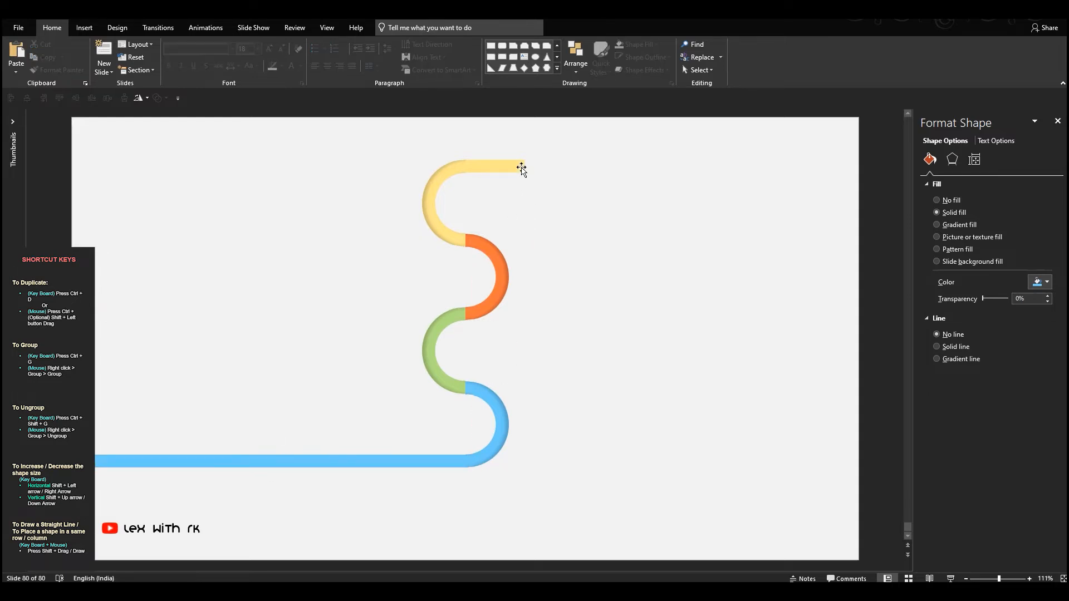
- Stretch the yellow bar to the slide's right edge and match its thickness to the topmost arc
{"action": "left_click", "coordinate": [523, 168]}
{"action": "left_click_drag", "start_coordinate": [563, 171], "coordinate": [859, 169]}
{"action": "left_click", "coordinate": [673, 209]}
{"action": "left_click", "coordinate": [538, 167]}
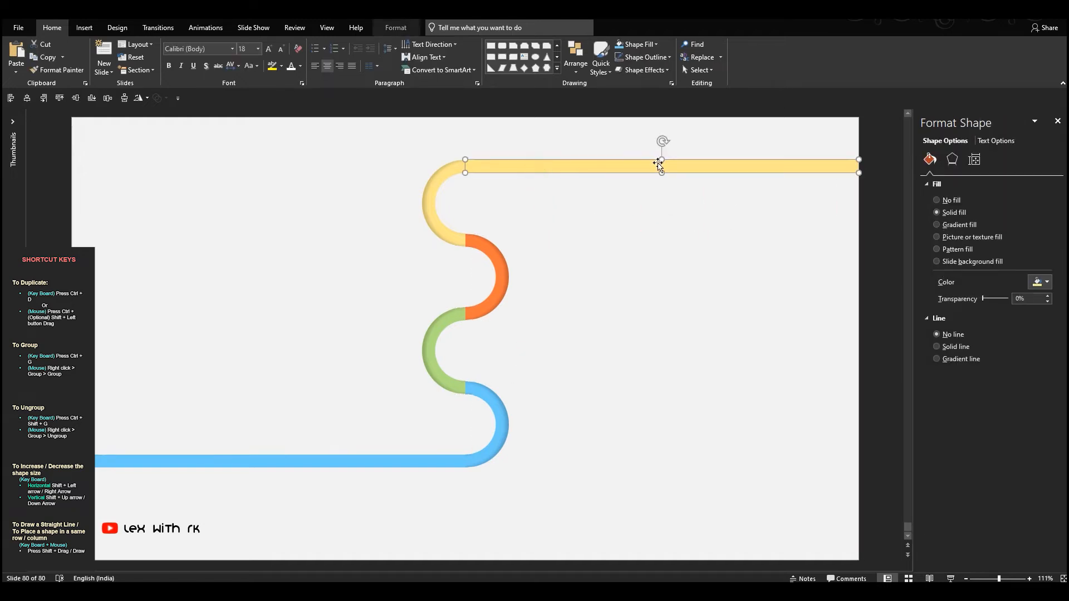
{"action": "left_click_drag", "start_coordinate": [662, 158], "coordinate": [662, 175]}
{"action": "left_click", "coordinate": [652, 208]}
- Draw a circle filling the inner space of the topmost arc
{"action": "left_click", "coordinate": [539, 56]}
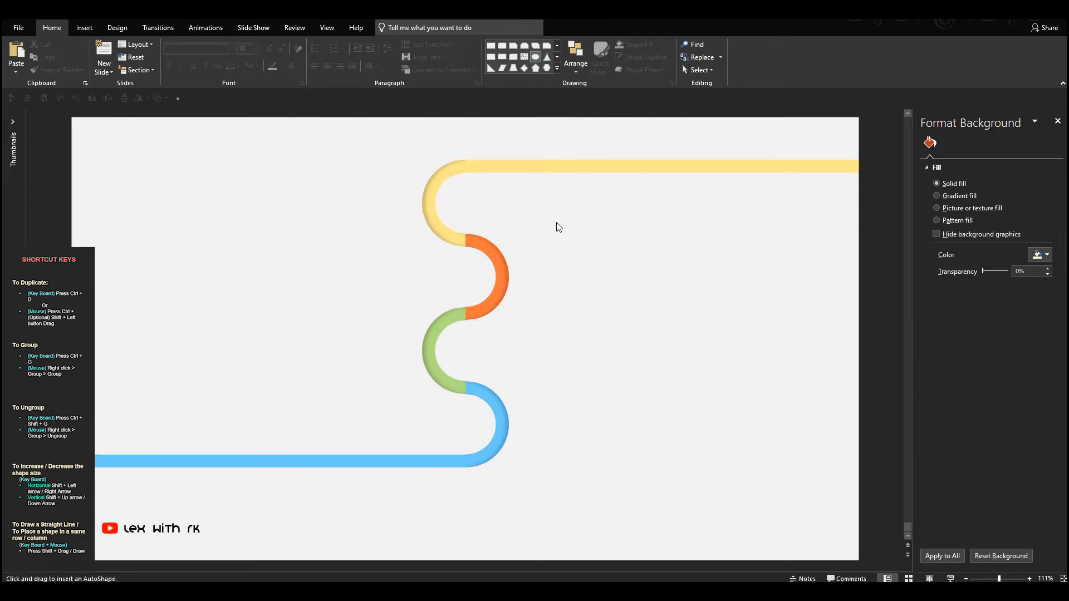
{"action": "left_click", "coordinate": [566, 227]}
{"action": "left_click_drag", "start_coordinate": [564, 225], "coordinate": [462, 198]}
- Apply a raised preset shape effect to the circle and fill it white
{"action": "left_click", "coordinate": [645, 70]}
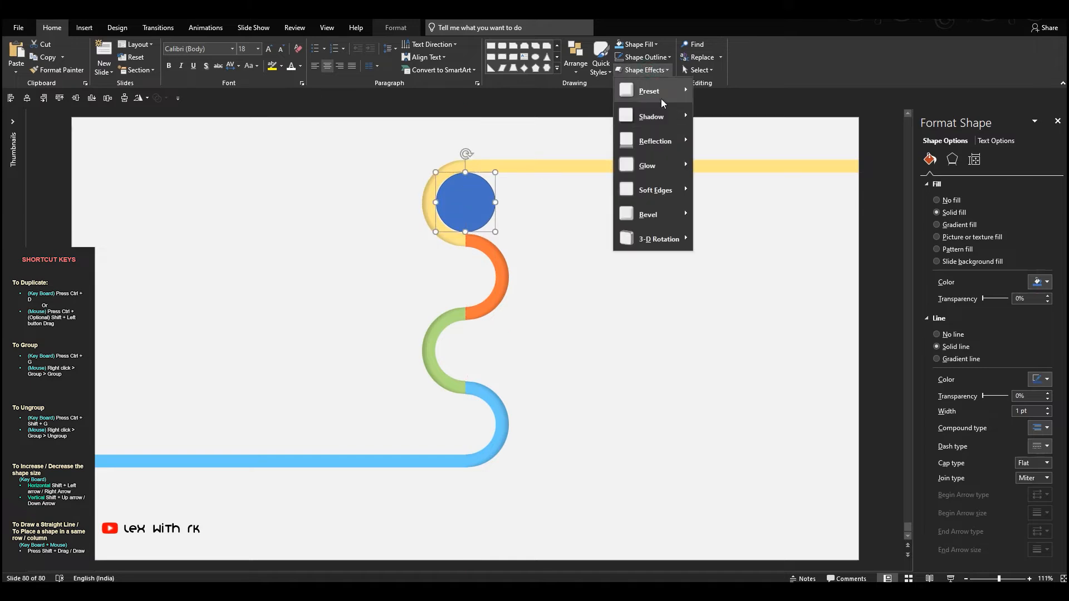
{"action": "mouse_move", "coordinate": [655, 91]}
{"action": "left_click", "coordinate": [741, 156]}
{"action": "left_click", "coordinate": [656, 44]}
{"action": "left_click", "coordinate": [618, 69]}
- Shrink the white circle and centre it inside the topmost arc with an even gap around it
{"action": "scroll", "coordinate": [499, 166], "scroll_direction": "up", "scroll_amount": 5}
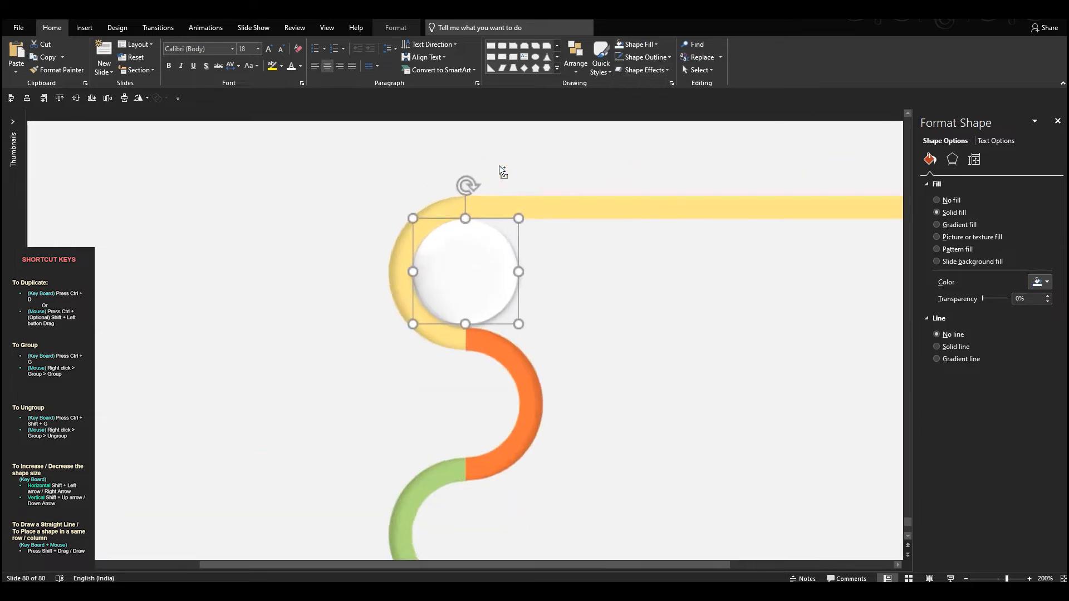
{"action": "scroll", "coordinate": [499, 165], "scroll_direction": "up", "scroll_amount": 3}
{"action": "left_click_drag", "start_coordinate": [544, 254], "coordinate": [528, 271]}
{"action": "left_click_drag", "start_coordinate": [480, 305], "coordinate": [479, 308]}
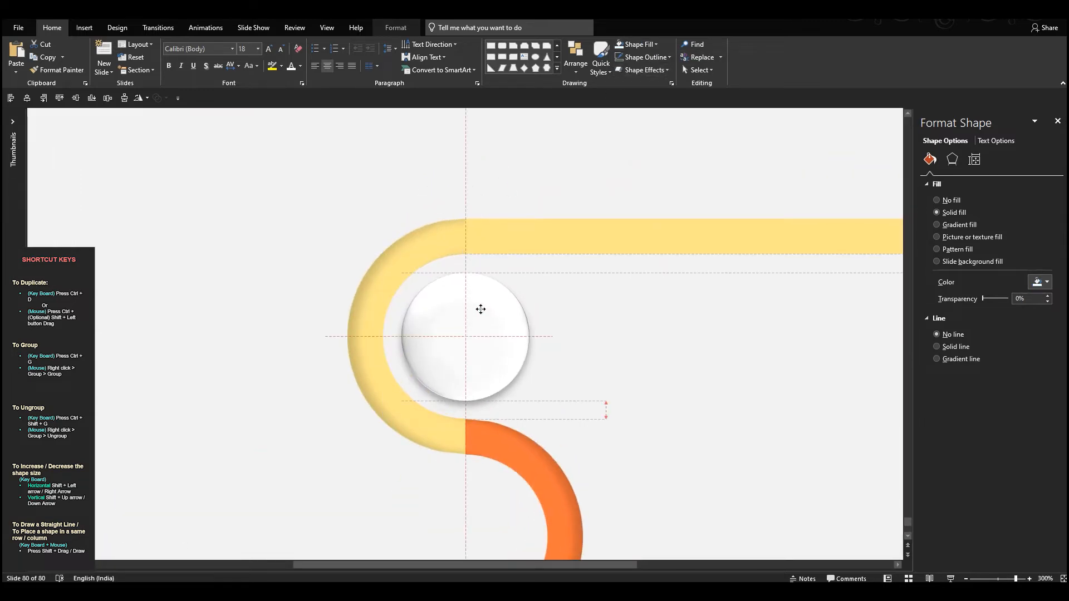
- Duplicate the white circle straight down into the orange, green and blue arcs
{"action": "scroll", "coordinate": [486, 309], "scroll_direction": "down", "scroll_amount": 5}
{"action": "left_click_drag", "start_coordinate": [460, 268], "coordinate": [467, 376]}
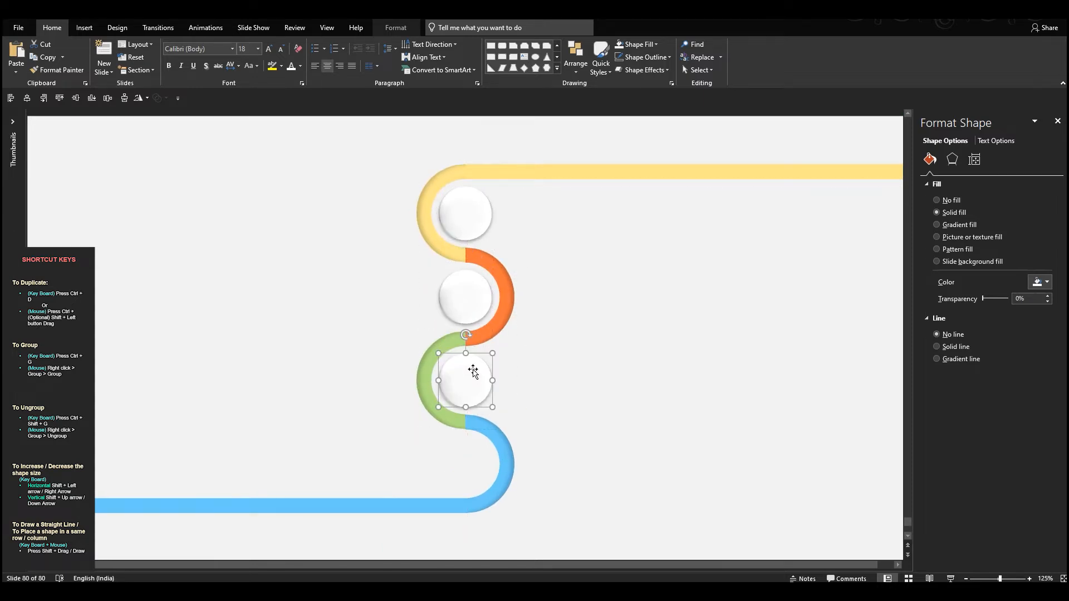
{"action": "left_click_drag", "start_coordinate": [470, 429], "coordinate": [470, 449]}
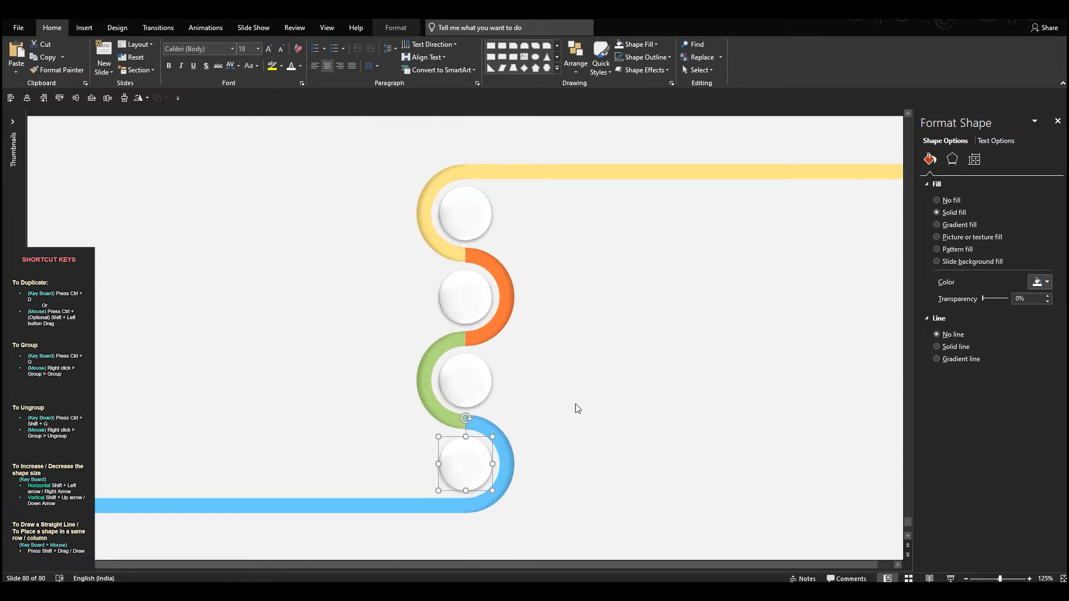
{"action": "left_click", "coordinate": [576, 403]}
{"action": "scroll", "coordinate": [576, 404], "scroll_direction": "down", "scroll_amount": 1}
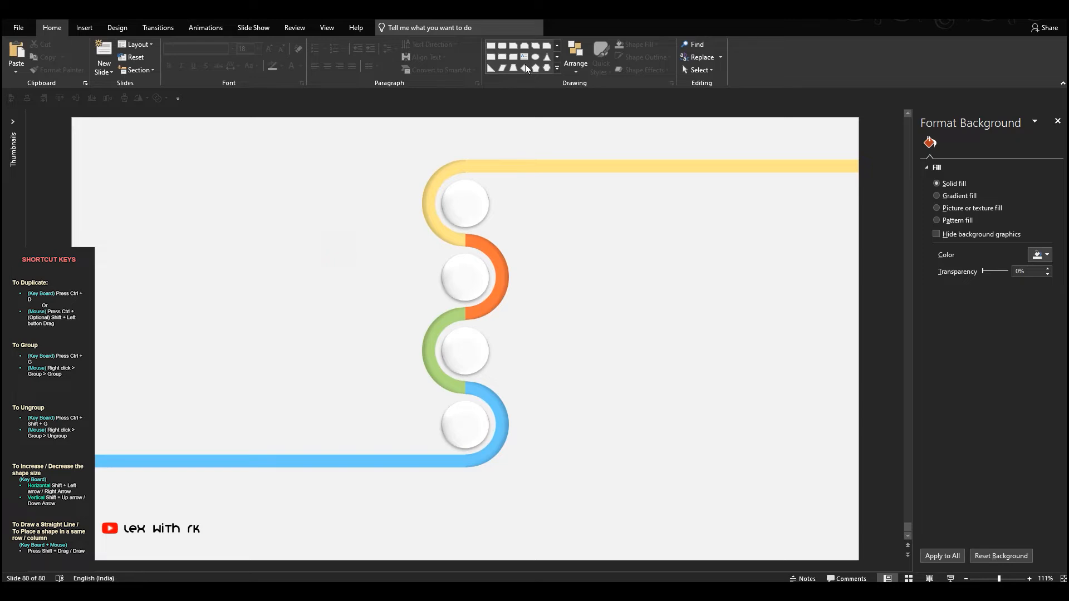
- Draw a horizontal line rightward from the top circle, then a diagonal line sloping down to the right from its end
{"action": "left_click", "coordinate": [557, 68]}
{"action": "left_click", "coordinate": [558, 69]}
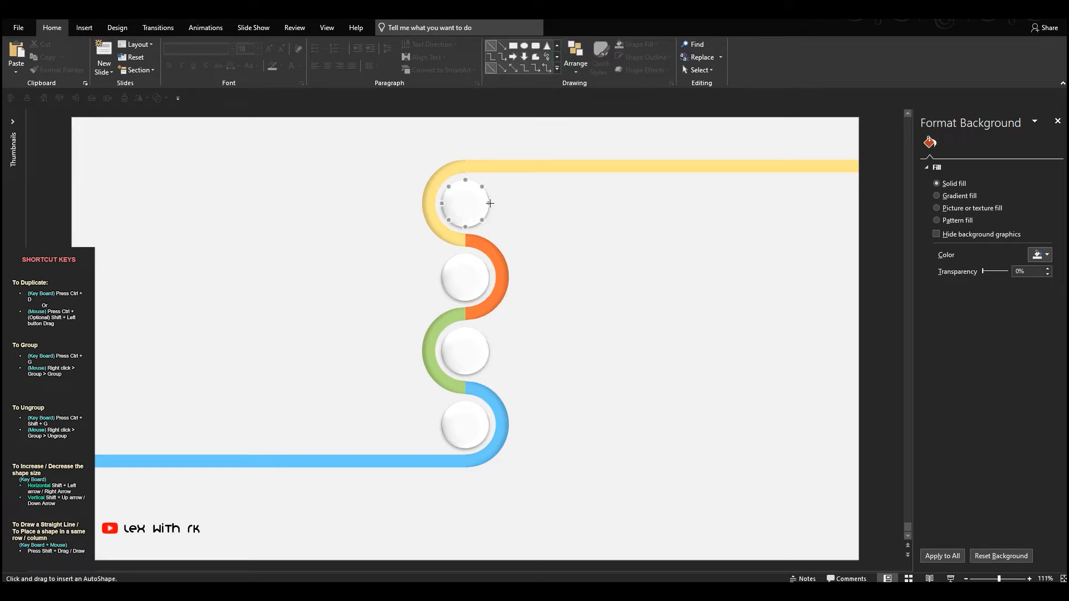
{"action": "left_click_drag", "start_coordinate": [619, 197], "coordinate": [619, 198]}
{"action": "left_click", "coordinate": [495, 68]}
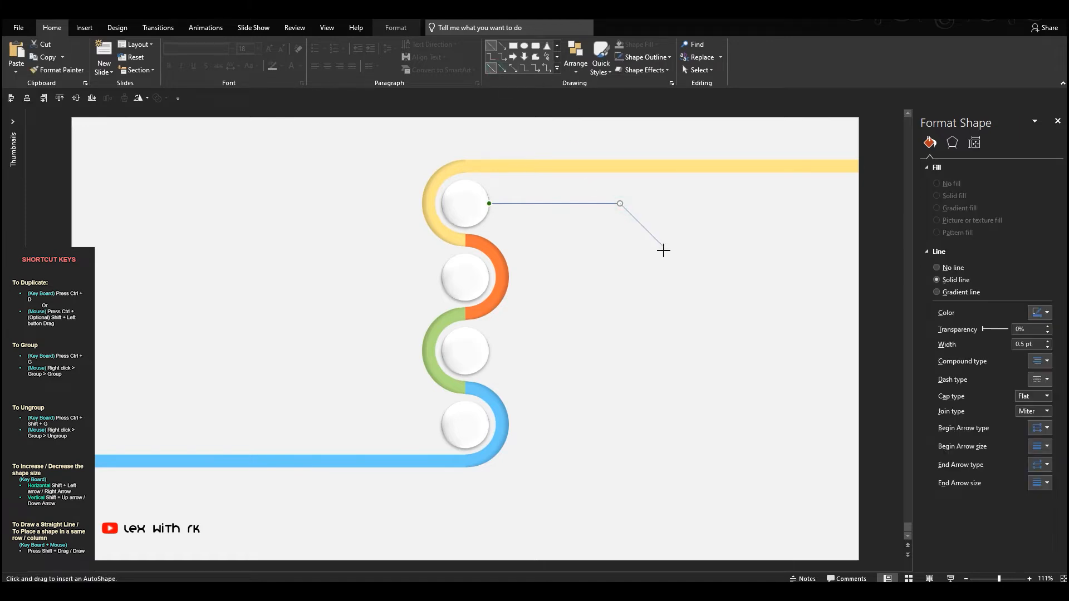
{"action": "left_click_drag", "start_coordinate": [662, 249], "coordinate": [662, 245]}
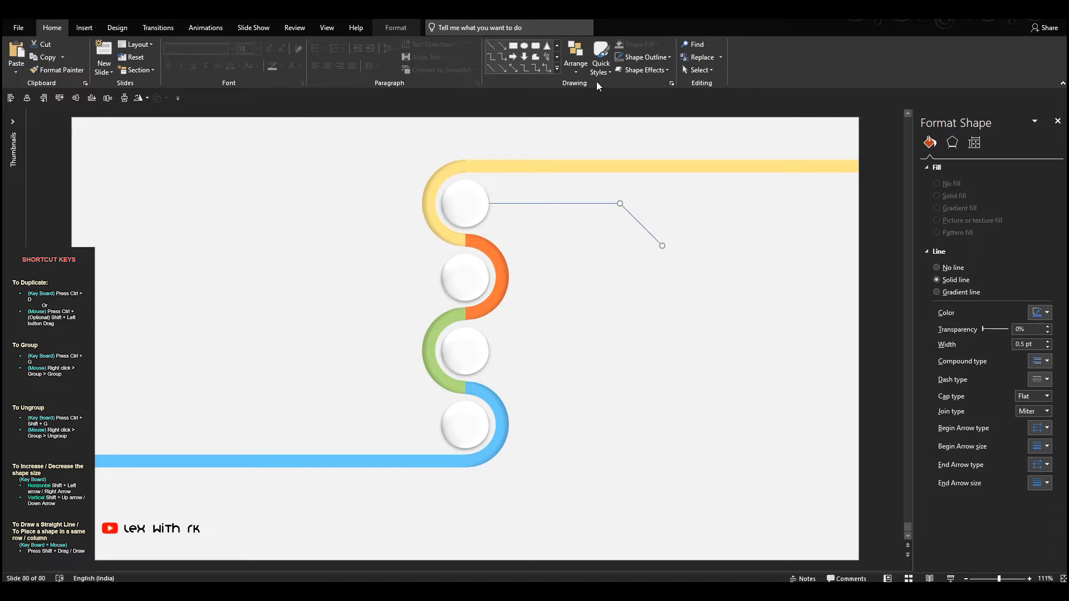
- Make the diagonal and horizontal lines black and give the diagonal line round dots at both ends
{"action": "left_click", "coordinate": [643, 57]}
{"action": "left_click", "coordinate": [629, 84]}
{"action": "left_click", "coordinate": [643, 57]}
{"action": "mouse_move", "coordinate": [682, 240]}
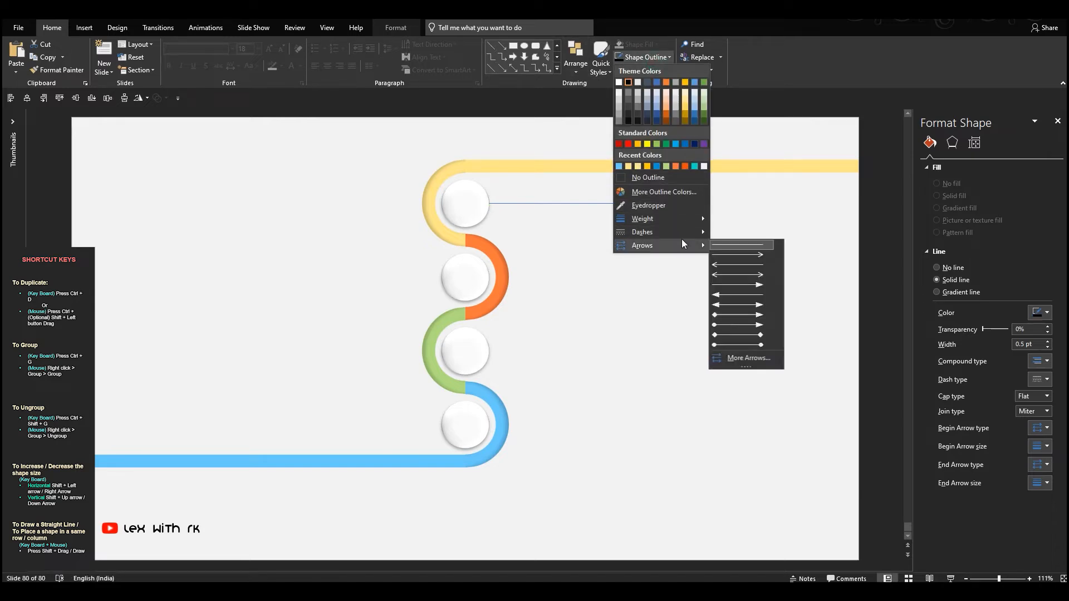
{"action": "left_click", "coordinate": [736, 345]}
{"action": "left_click", "coordinate": [639, 269]}
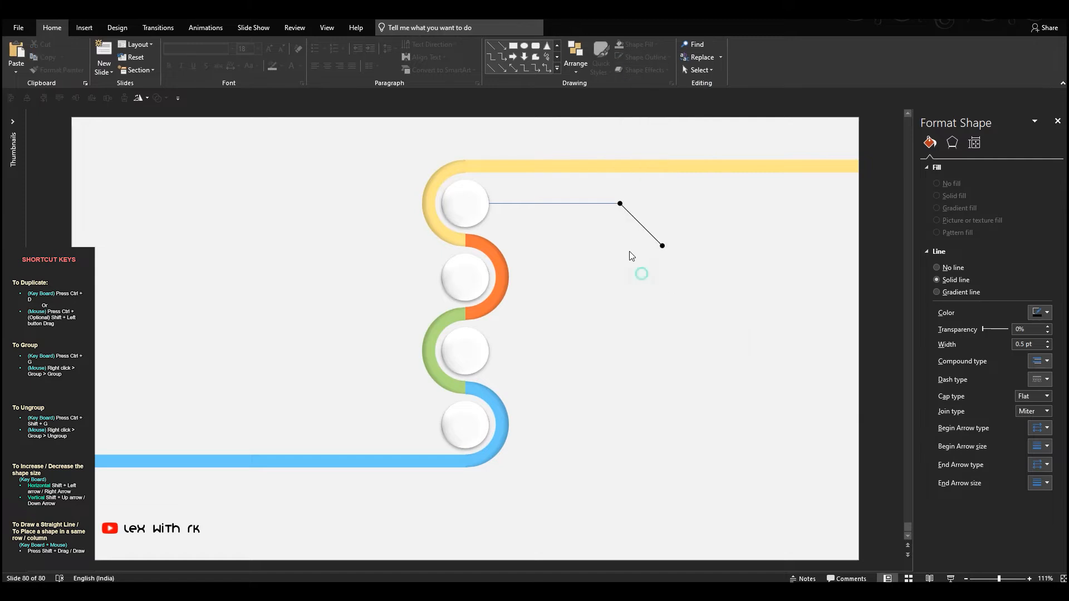
{"action": "left_click", "coordinate": [601, 203]}
- Duplicate the connector pair for the other three circles, flipping the copies for the second and fourth circles to extend leftward and upward
{"action": "left_click_drag", "start_coordinate": [706, 290], "coordinate": [479, 166]}
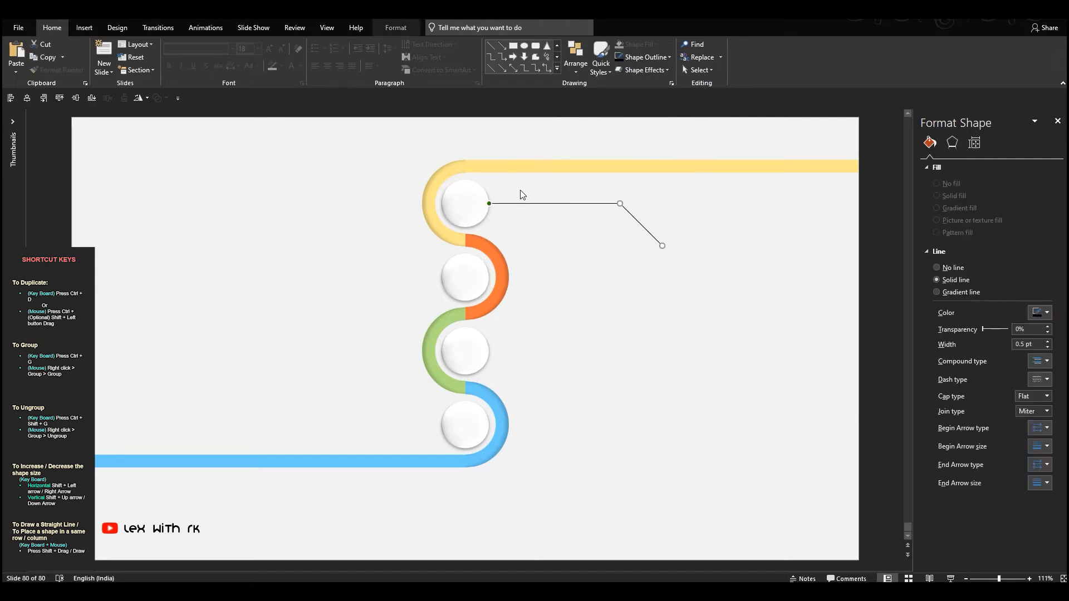
{"action": "left_click_drag", "start_coordinate": [577, 205], "coordinate": [327, 338]}
{"action": "left_click", "coordinate": [140, 99]}
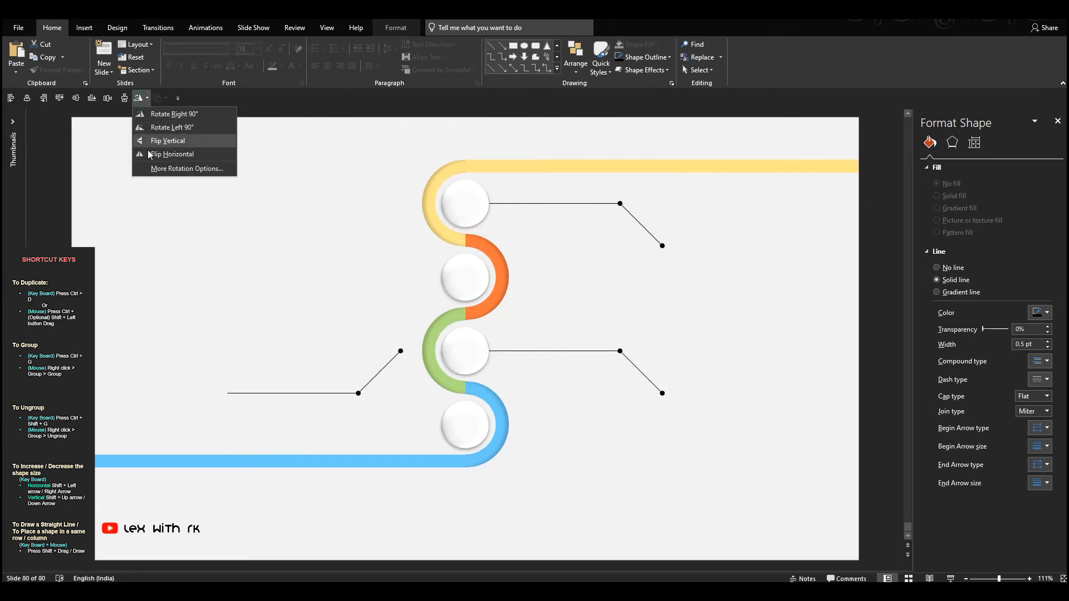
{"action": "left_click", "coordinate": [152, 147]}
{"action": "left_click", "coordinate": [140, 98]}
{"action": "left_click", "coordinate": [151, 157]}
{"action": "left_click_drag", "start_coordinate": [337, 343], "coordinate": [385, 230]}
{"action": "left_click", "coordinate": [364, 320]}
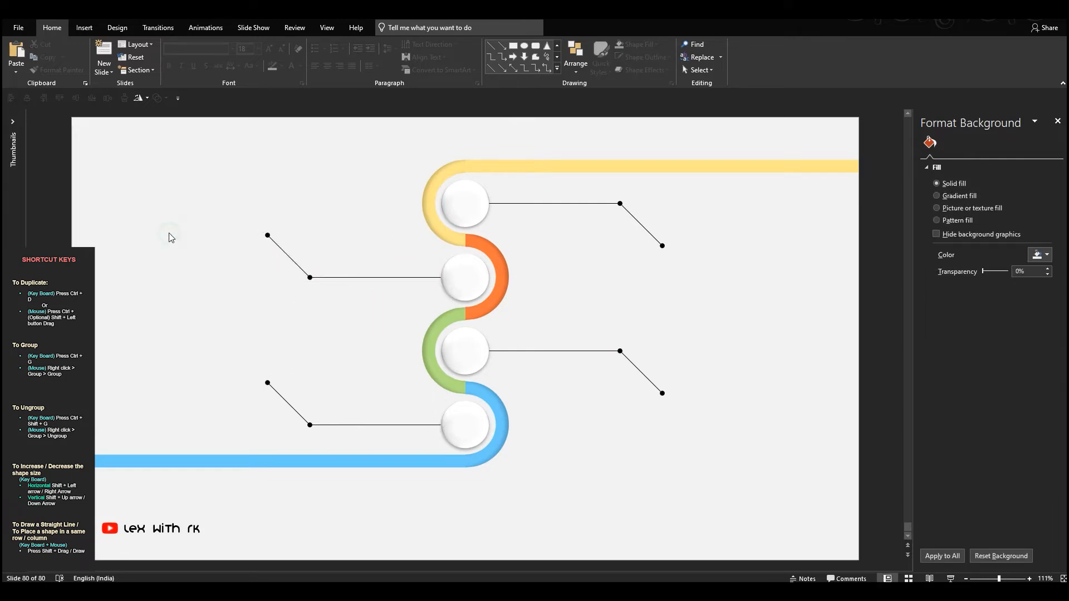
- Insert four Analytics icons: the target with arrow, stopwatch, light bulb and magnifier with pulse line
{"action": "left_click", "coordinate": [84, 27]}
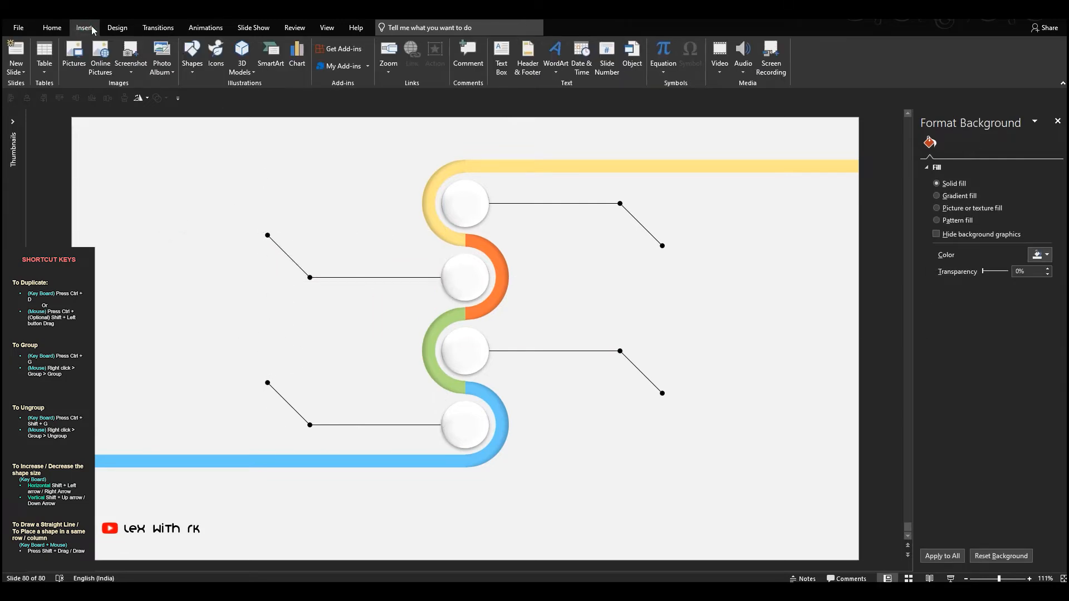
{"action": "left_click", "coordinate": [216, 55]}
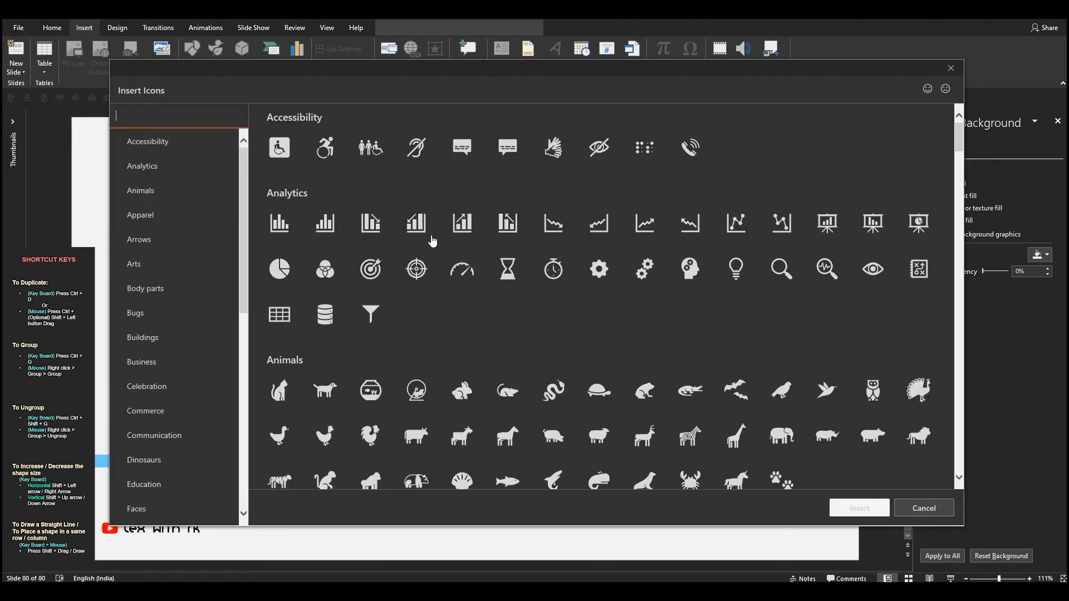
{"action": "left_click", "coordinate": [372, 273]}
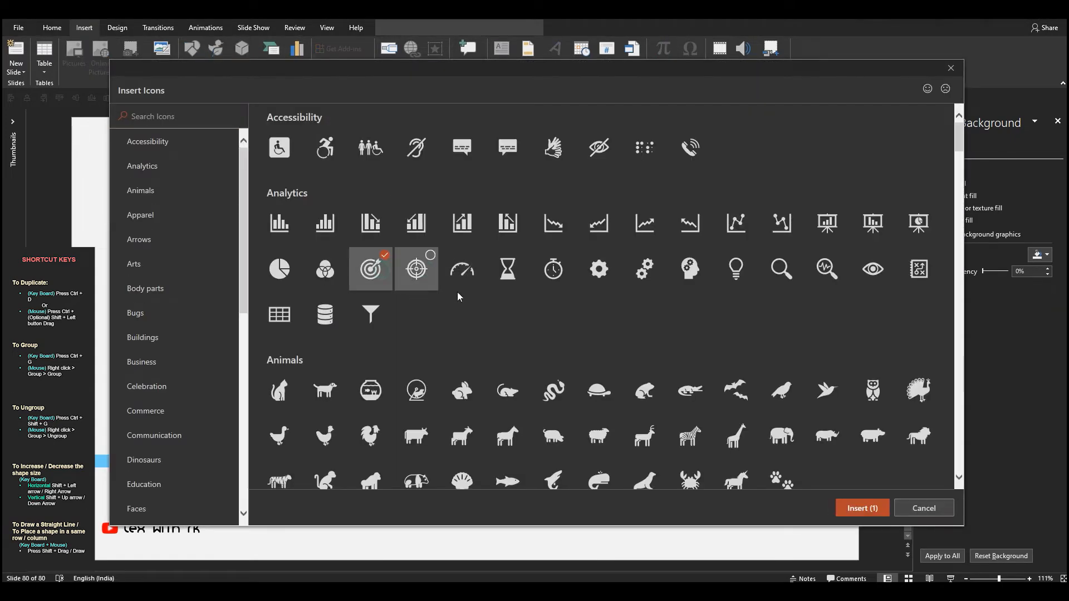
{"action": "left_click", "coordinate": [564, 280]}
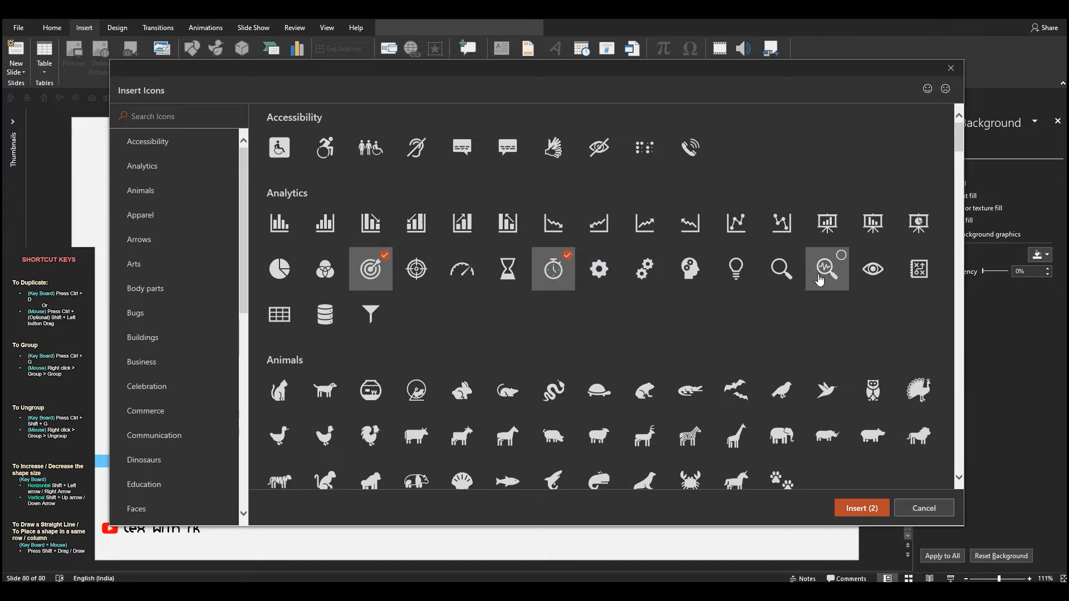
{"action": "left_click", "coordinate": [736, 270]}
{"action": "left_click", "coordinate": [862, 508]}
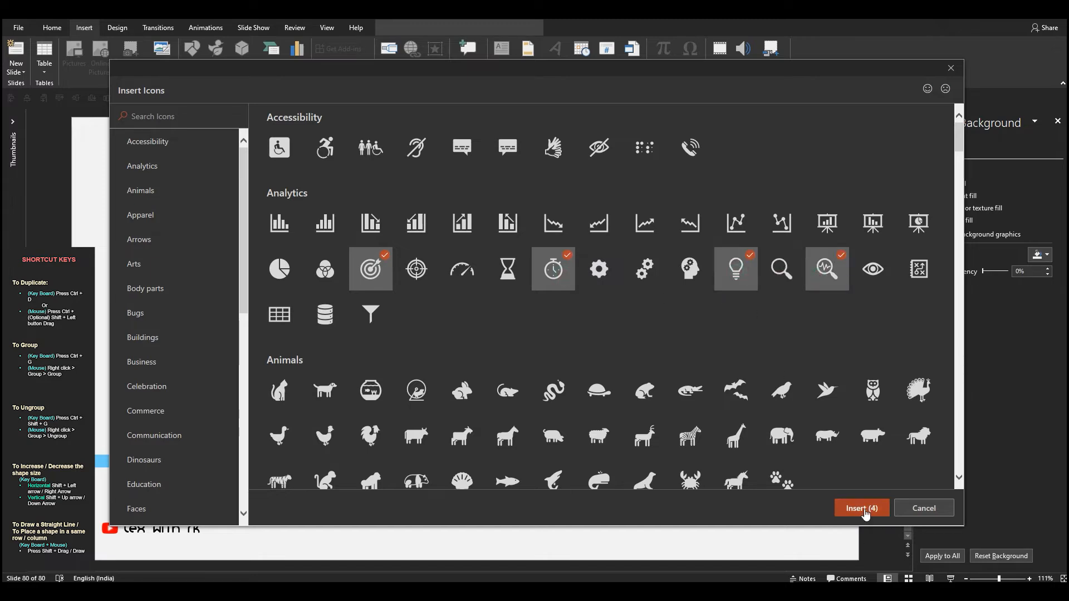